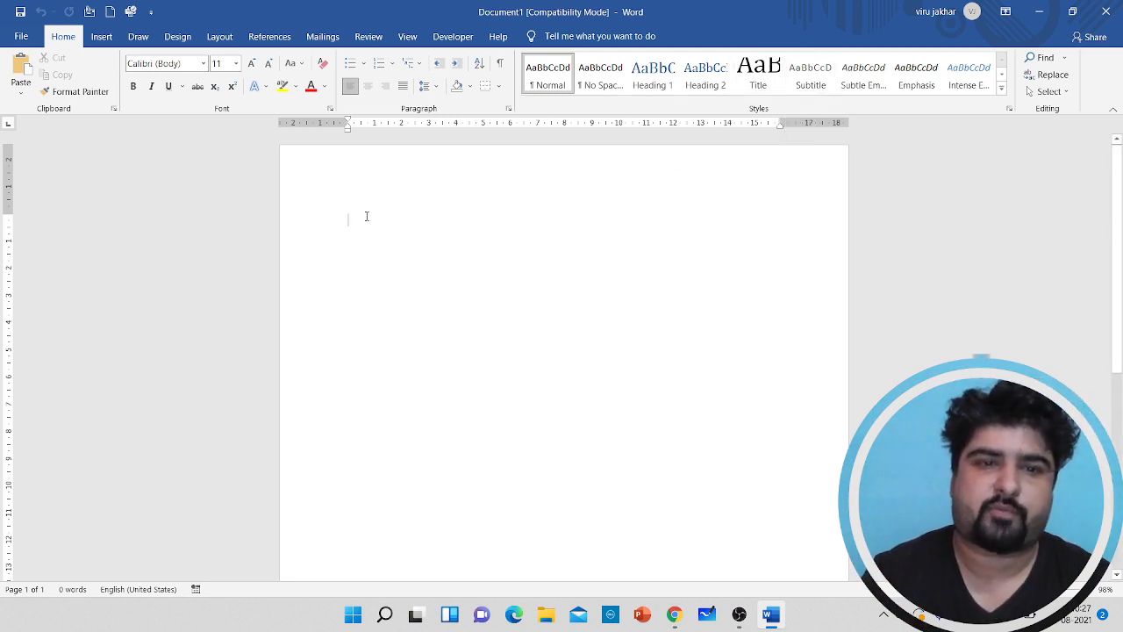
# Step: Set the font size to 18 and generate sample paragraphs in the blank document with =rand()
pyautogui.click(236, 64)
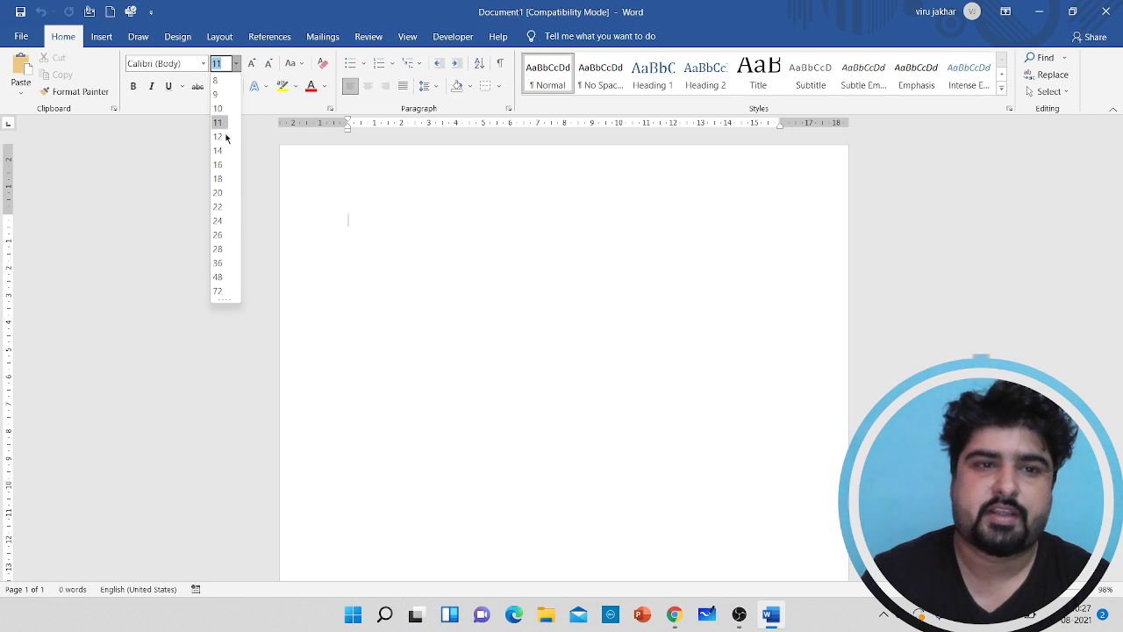
pyautogui.click(217, 178)
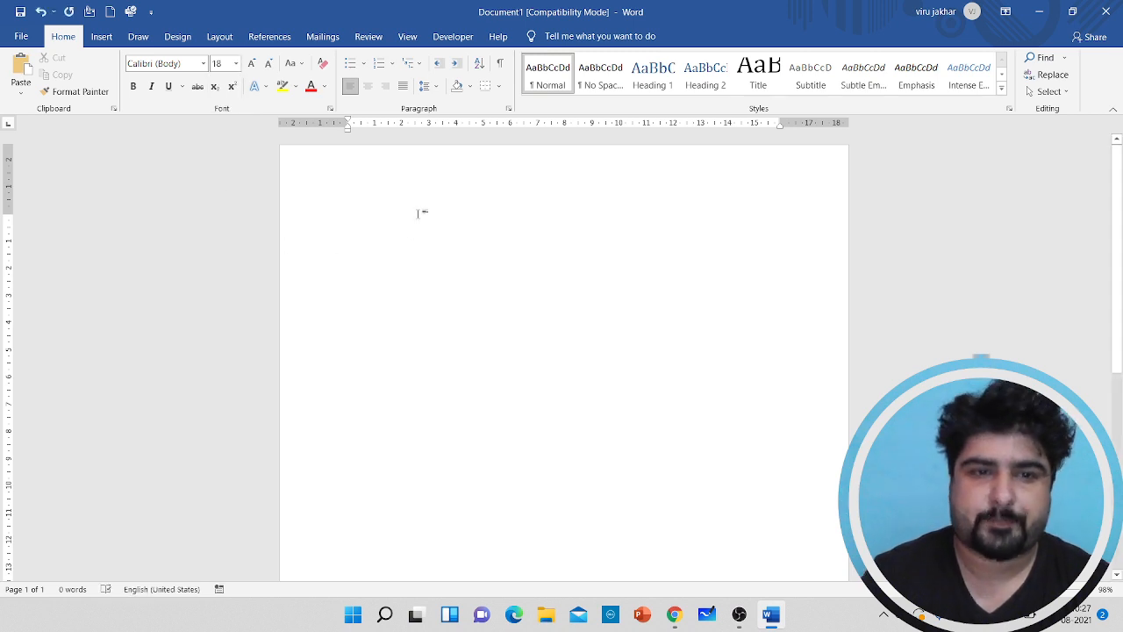
pyautogui.write('=ra')
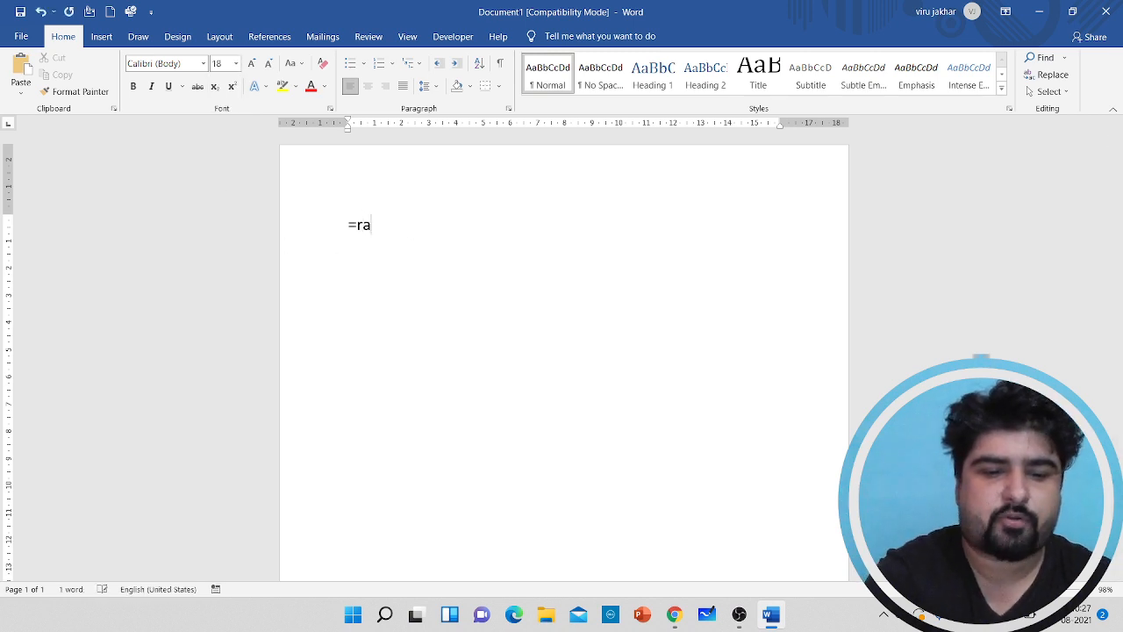
pyautogui.write('nd()')
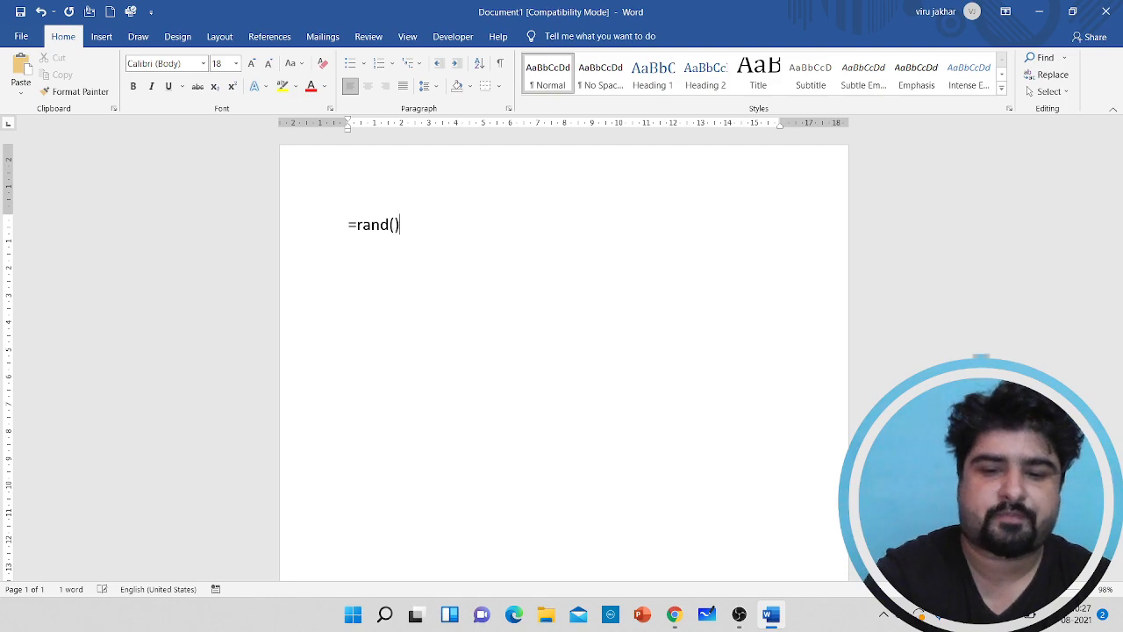
pyautogui.press('Return')
# Step: Insert a footnote just before the word "powerful" in the first sentence
pyautogui.scroll(6, 520, 332)
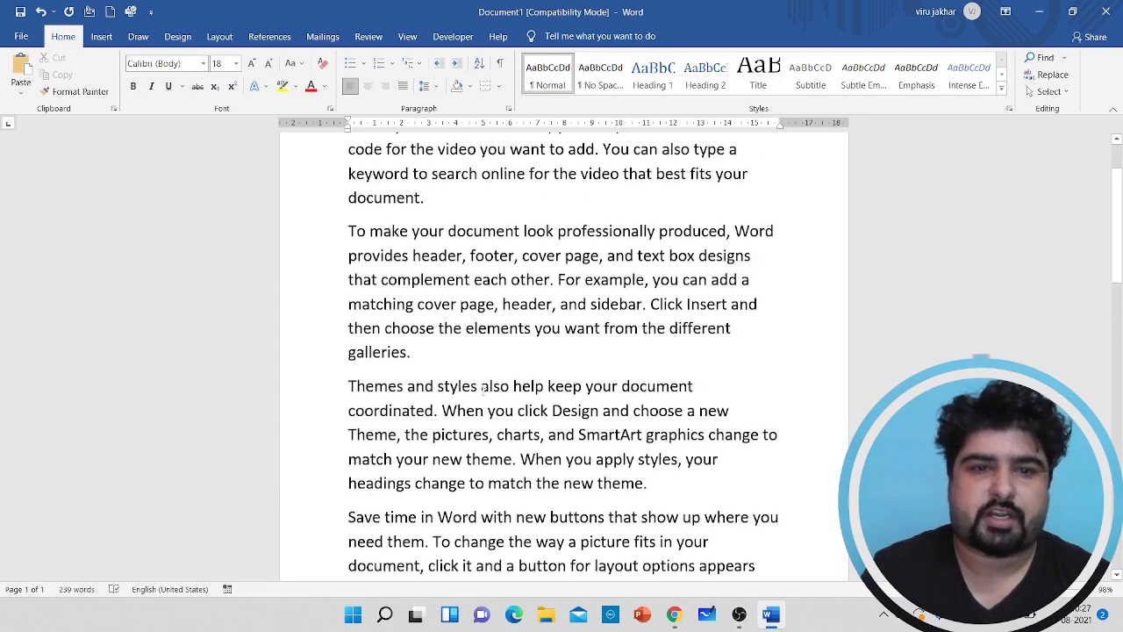
pyautogui.scroll(-8, 493, 339)
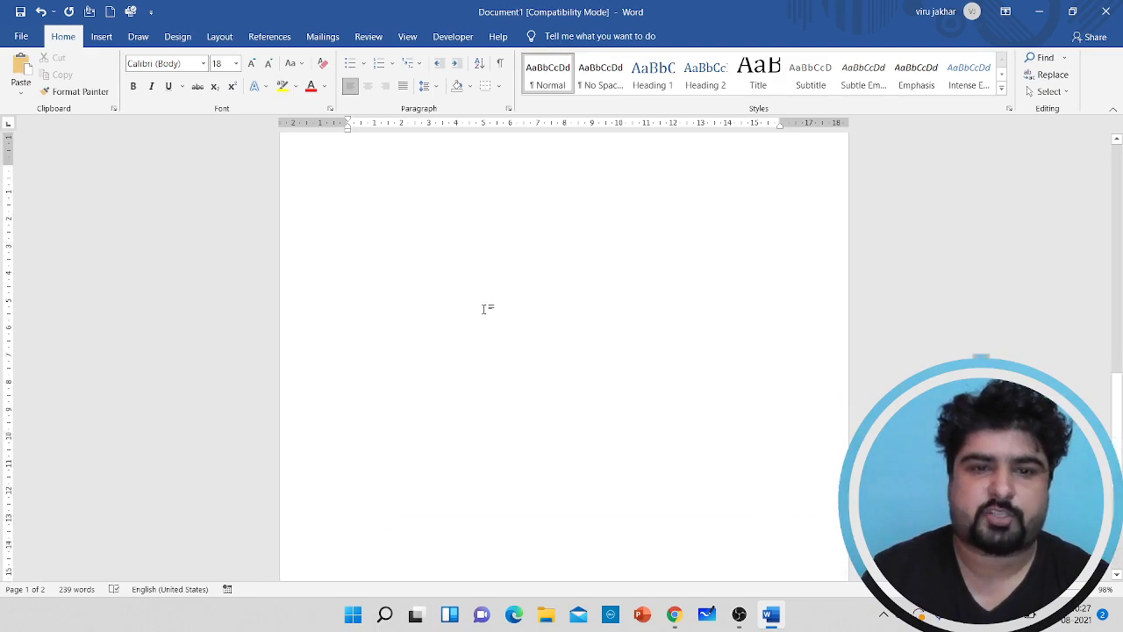
pyautogui.scroll(5, 486, 308)
pyautogui.scroll(4, 458, 331)
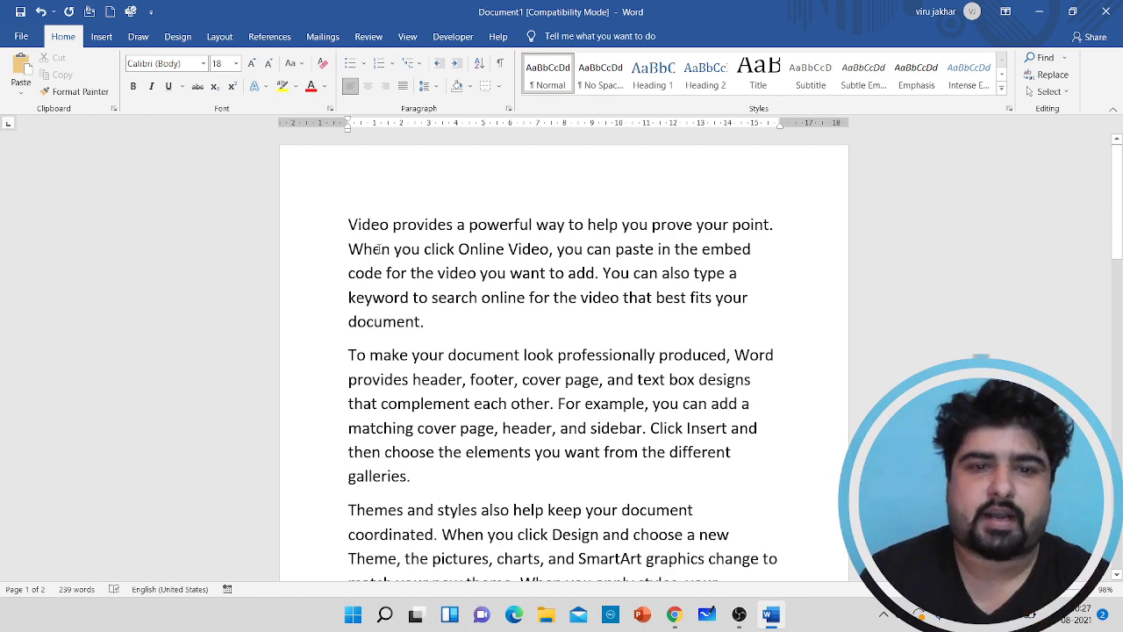
pyautogui.scroll(-10, 379, 249)
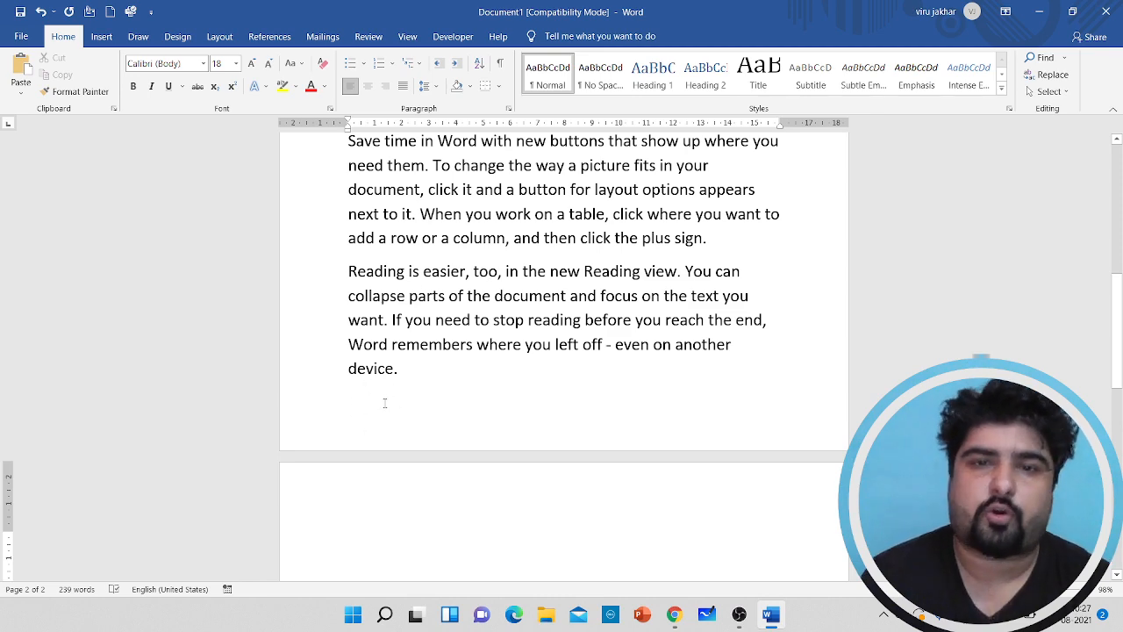
pyautogui.scroll(10, 384, 403)
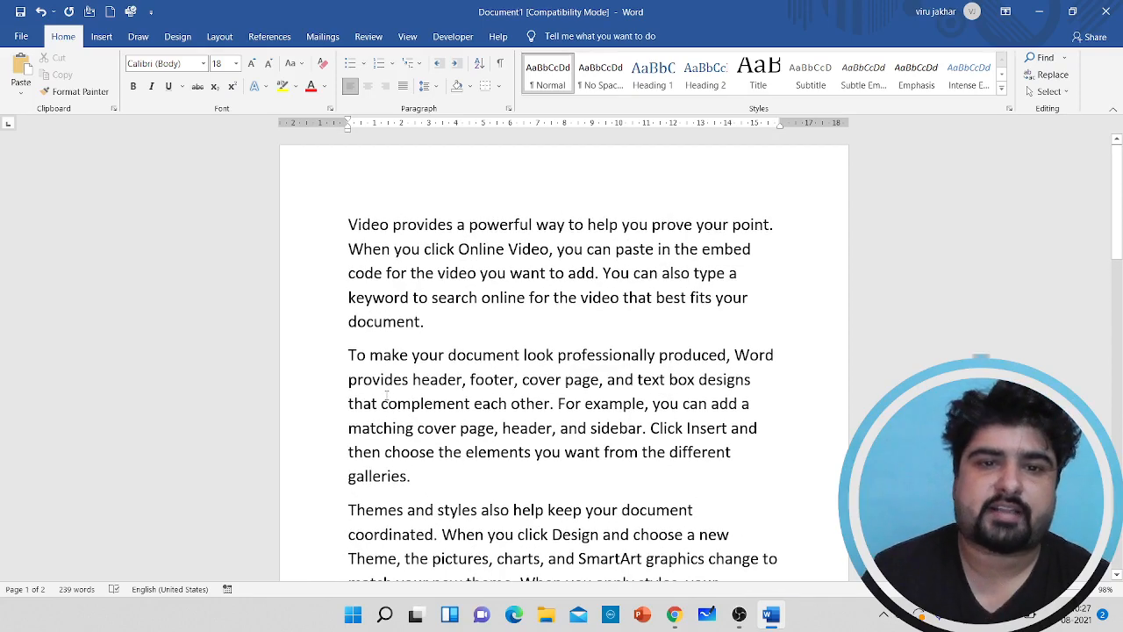
pyautogui.click(472, 227)
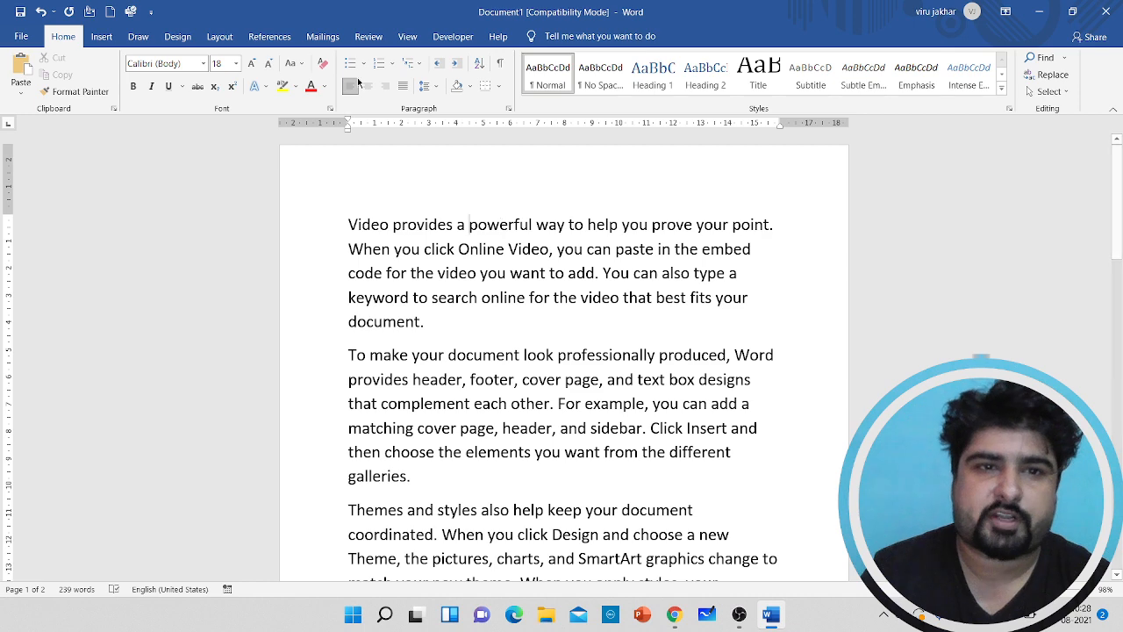
pyautogui.click(279, 35)
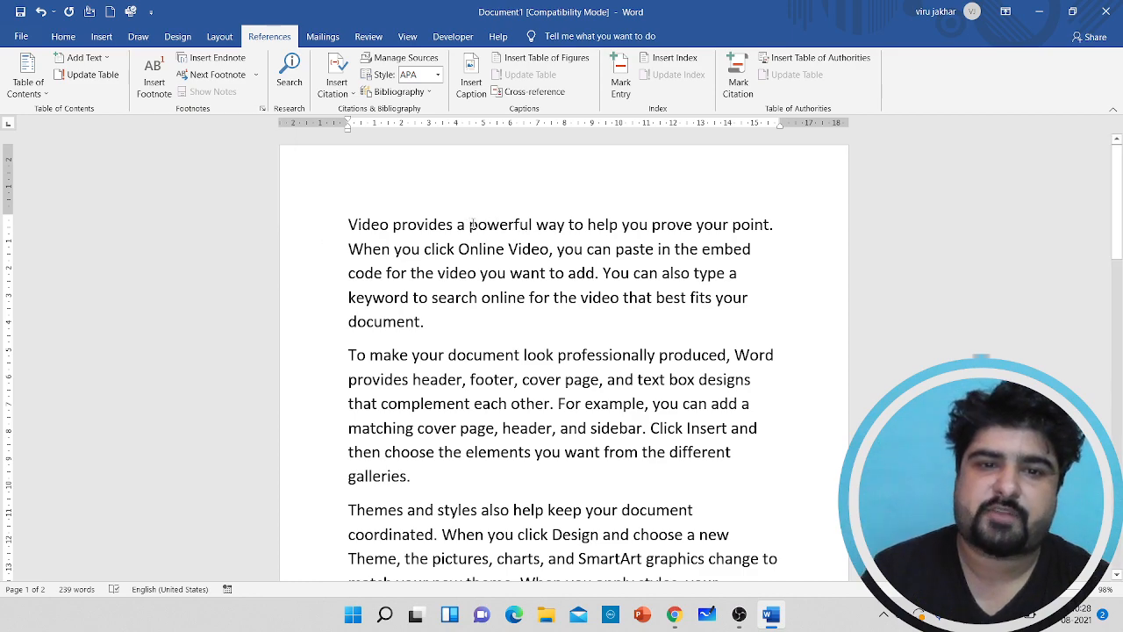
pyautogui.scroll(5, 471, 225)
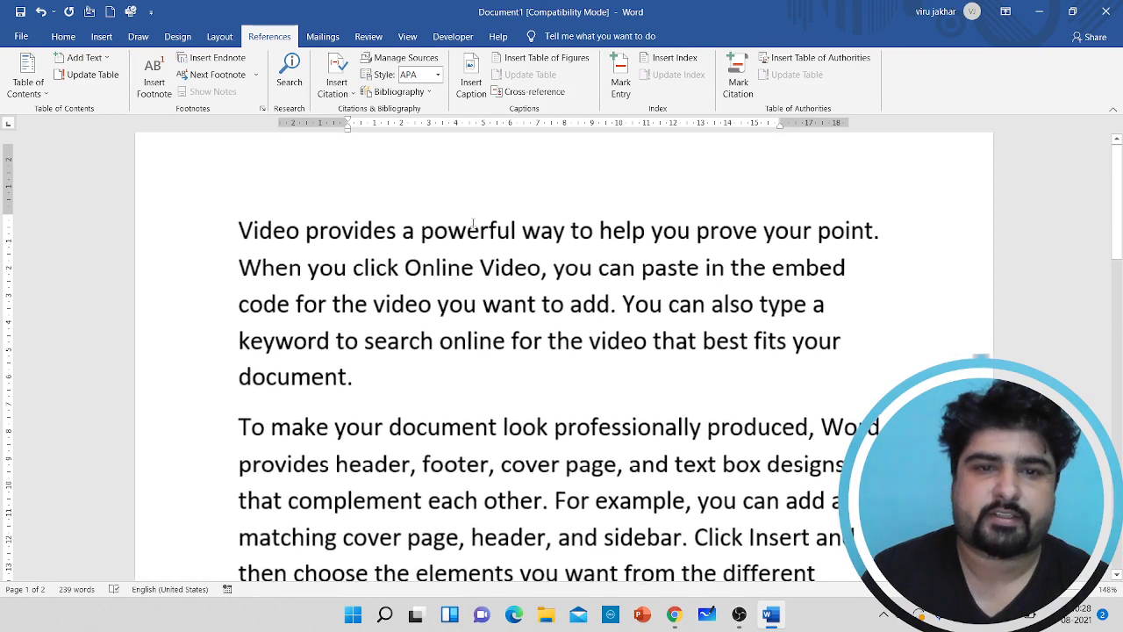
pyautogui.moveTo(421, 230)
pyautogui.mouseDown()
pyautogui.moveTo(520, 230)
pyautogui.moveTo(416, 226)
pyautogui.mouseUp()
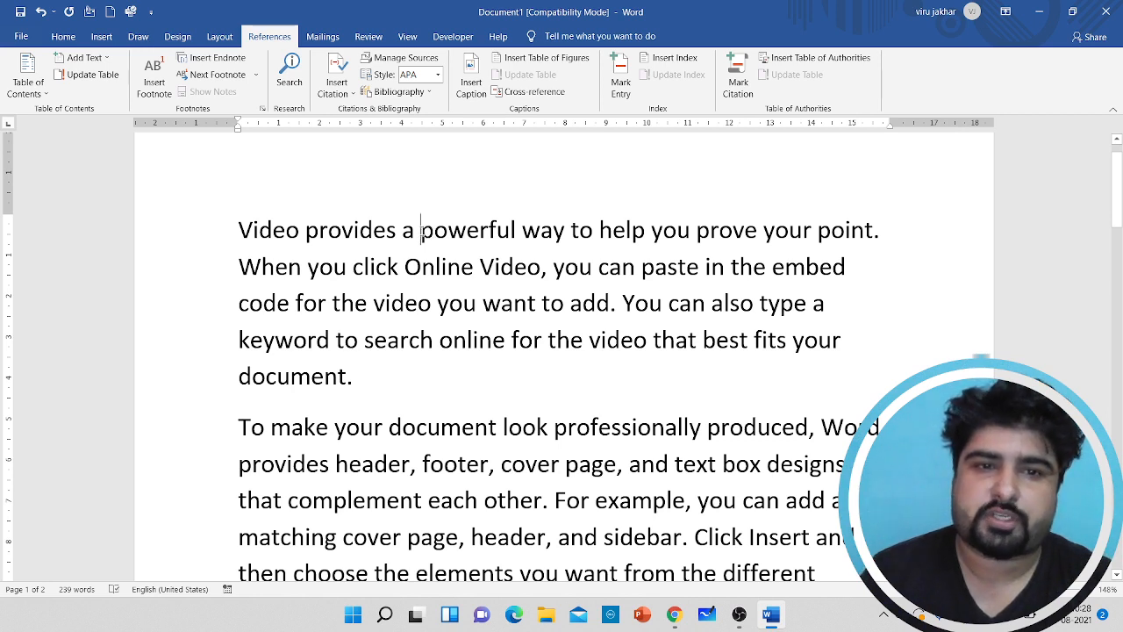
pyautogui.click(156, 83)
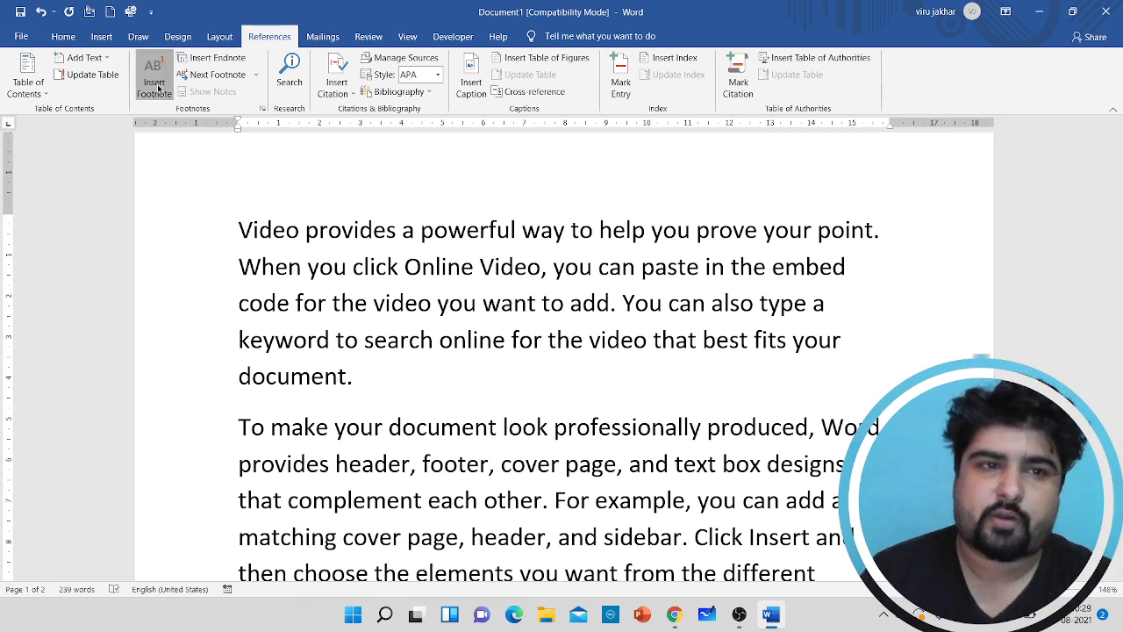
# Step: Enter "Powerful people are best" as the text of the first footnote
pyautogui.scroll(-3, 210, 456)
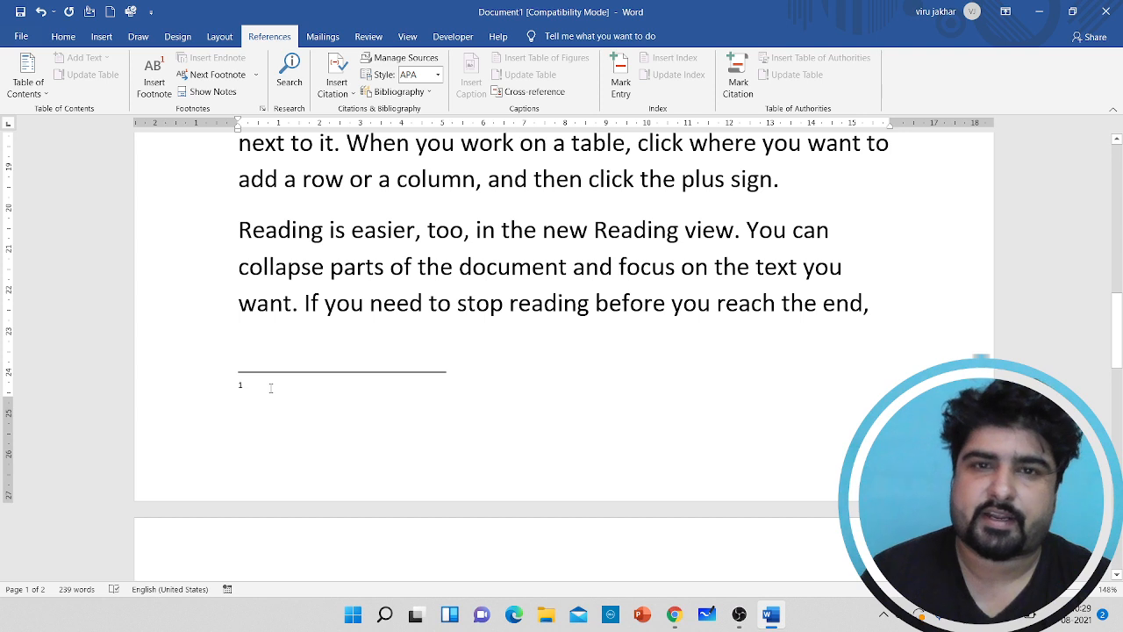
pyautogui.write('Pow')
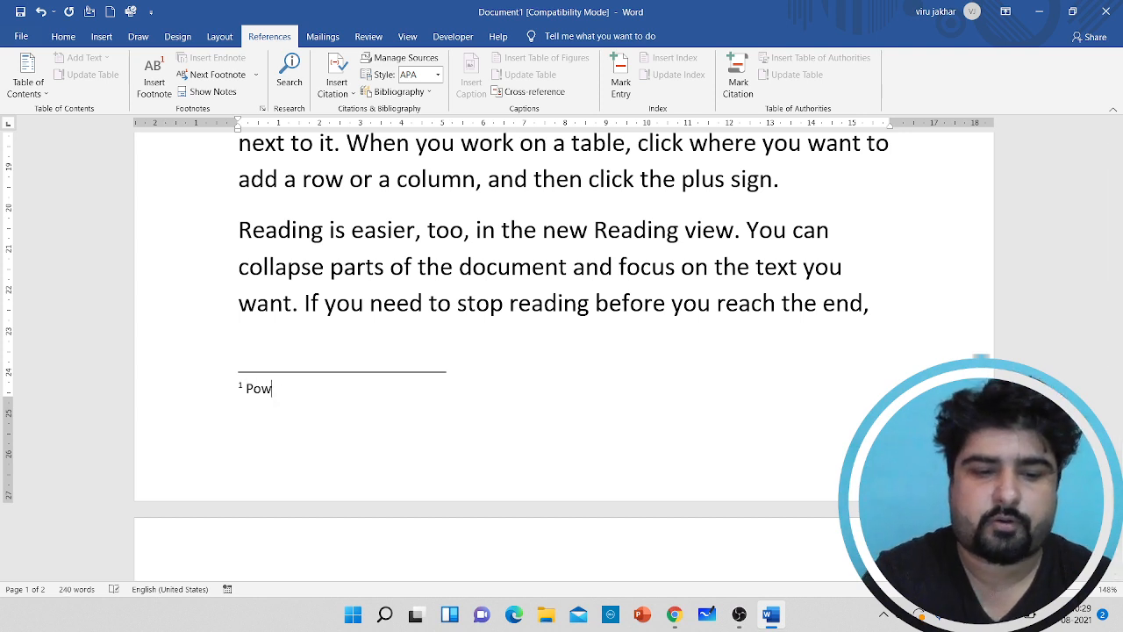
pyautogui.write('errfu')
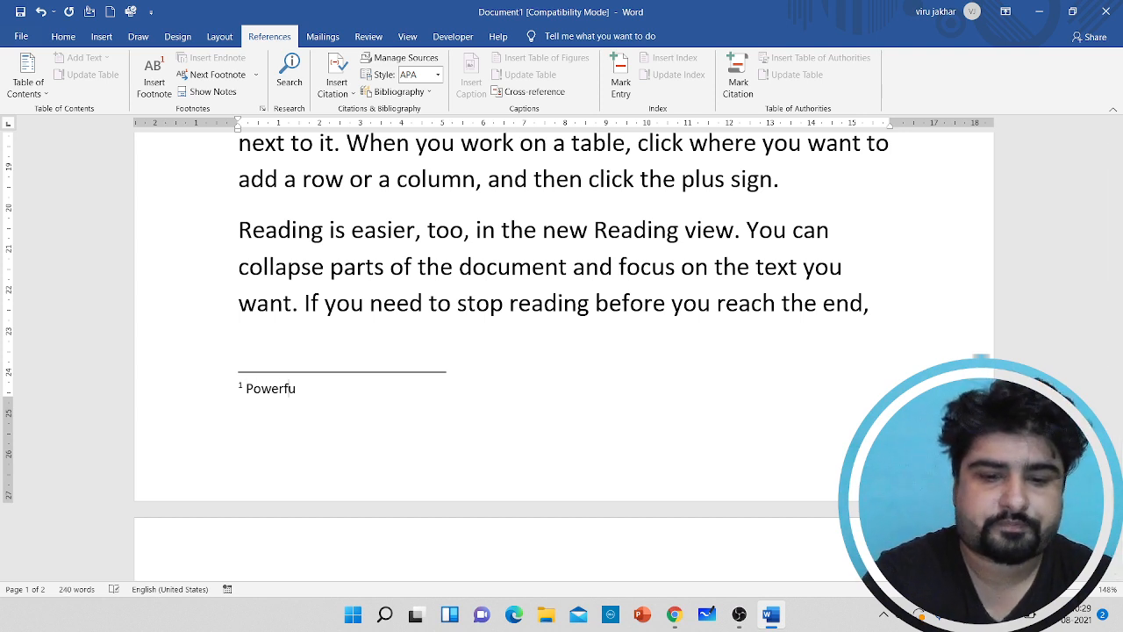
pyautogui.write('l peoiple')
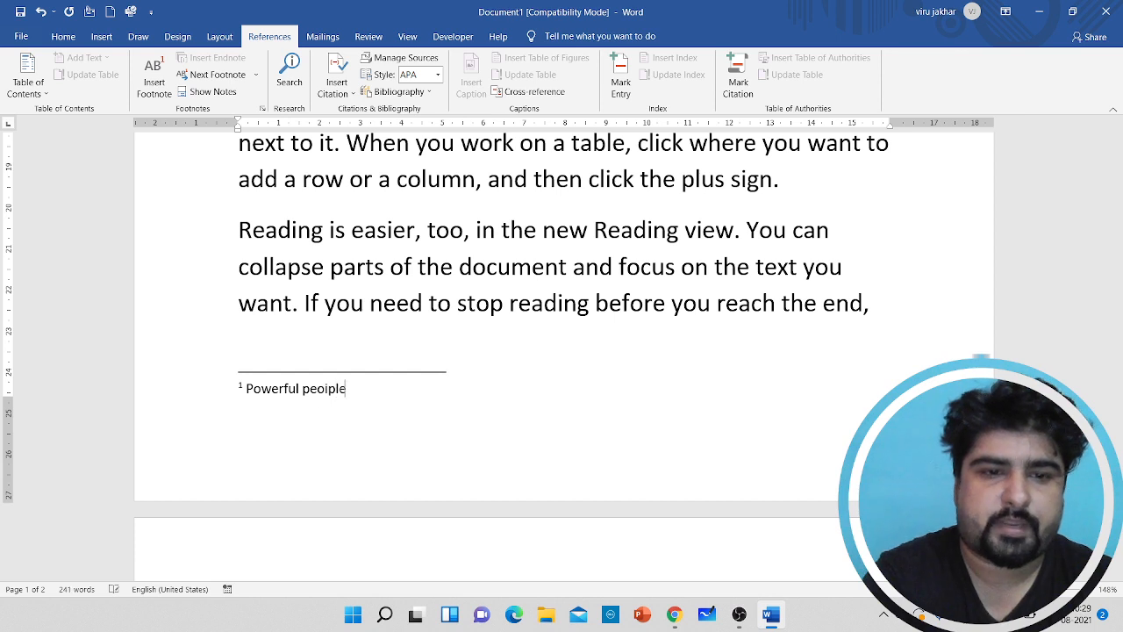
pyautogui.press('BackSpace')
pyautogui.press('BackSpace')
pyautogui.press('BackSpace')
pyautogui.press('BackSpace')
pyautogui.write('ple')
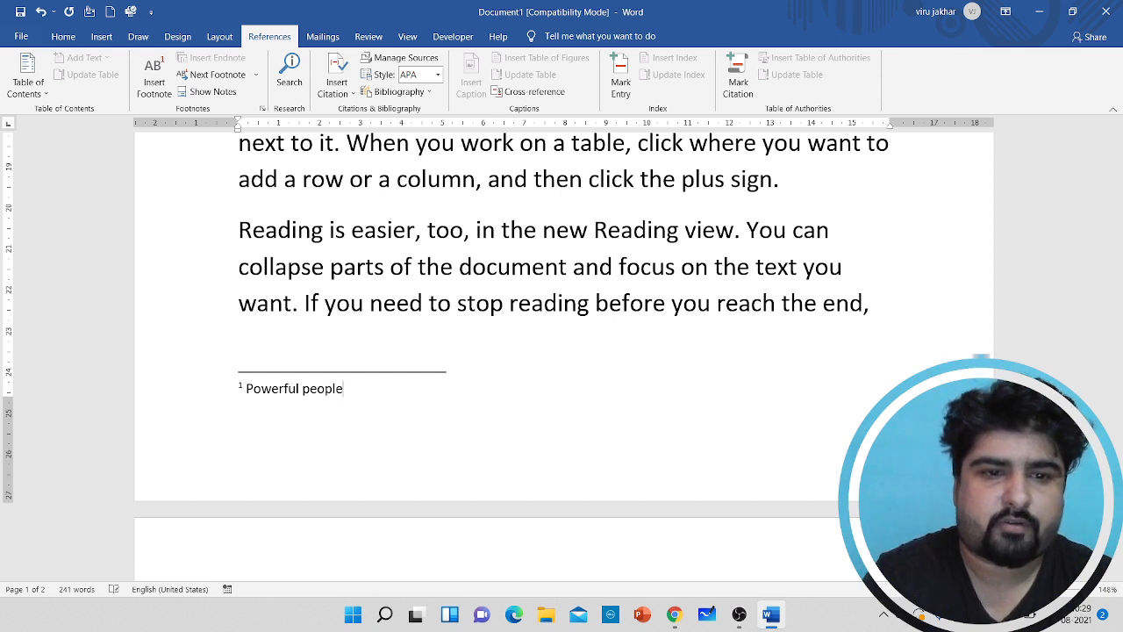
pyautogui.write(' are')
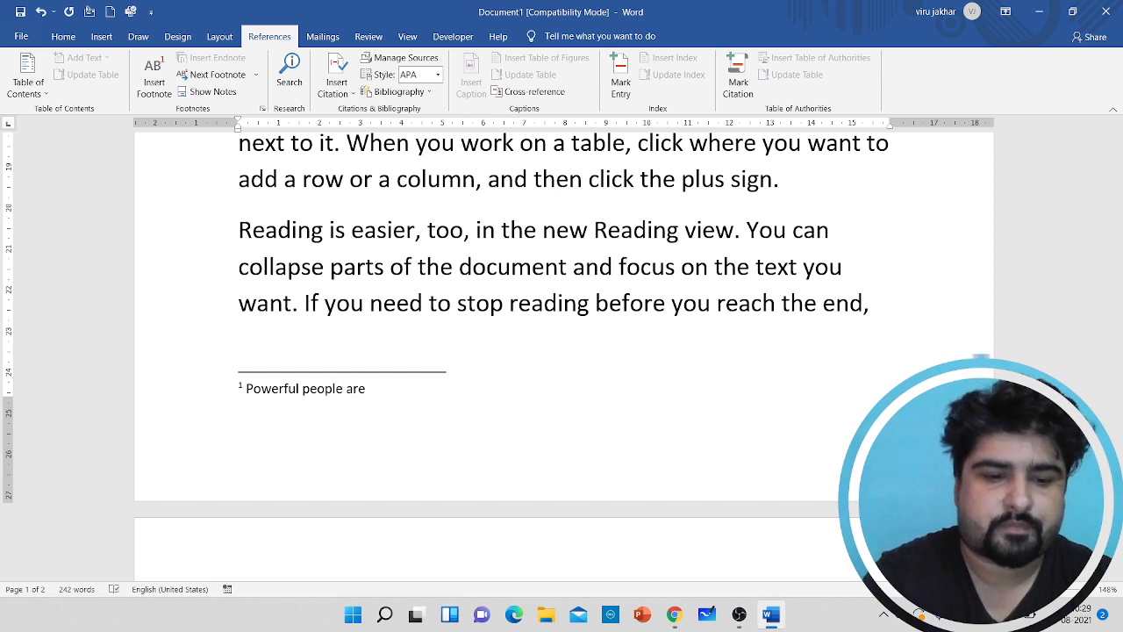
pyautogui.write(' bet')
pyautogui.write('st')
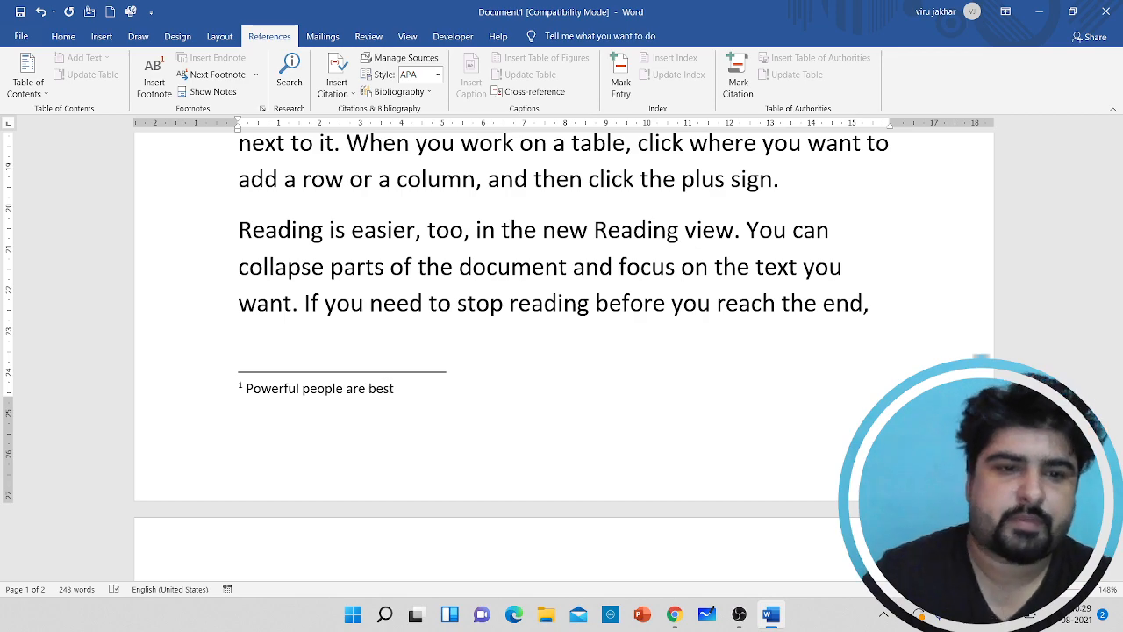
# Step: Examine the footnote mark before "powerful", its pop-up text, and the matching note at the foot of the page
pyautogui.scroll(3, 519, 335)
pyautogui.click(523, 339)
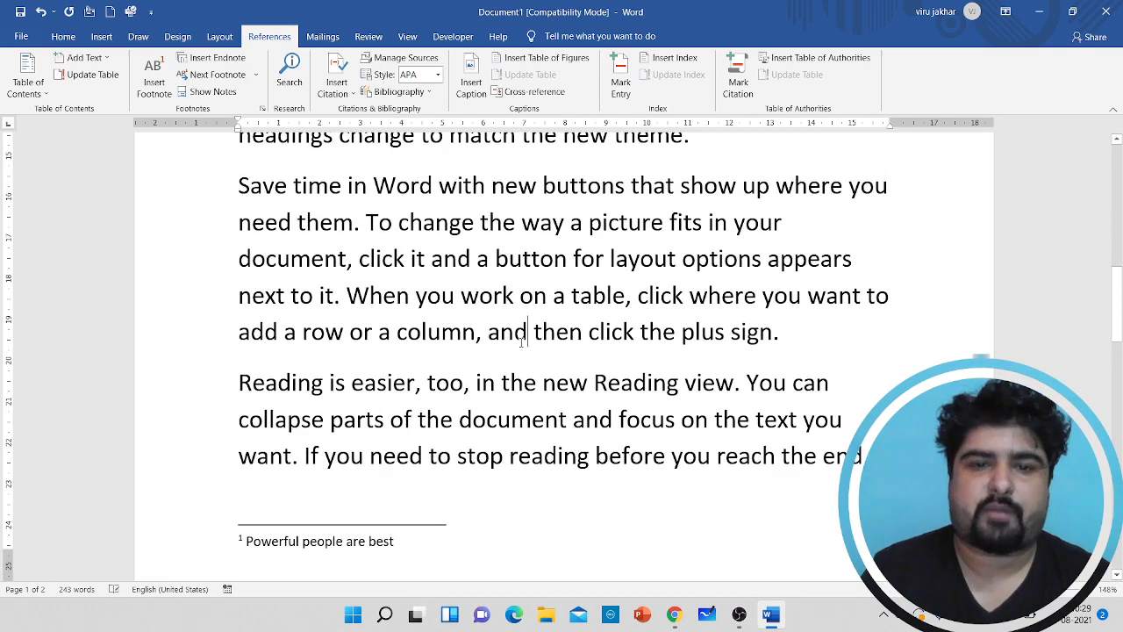
pyautogui.scroll(8, 523, 342)
pyautogui.scroll(3, 523, 342)
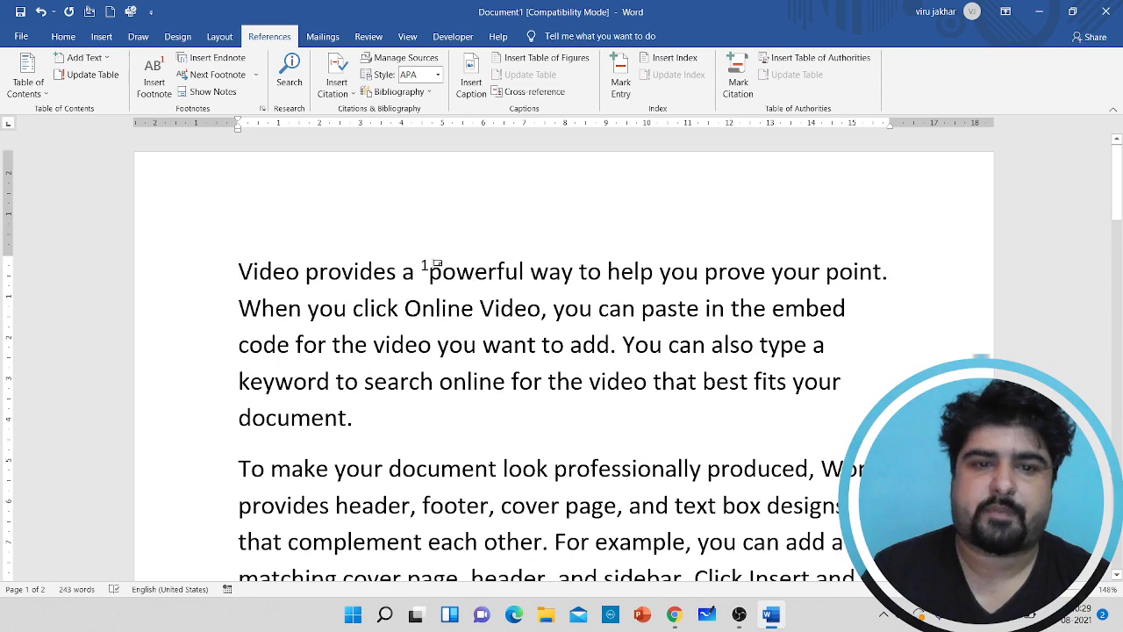
pyautogui.keyDown('ctrl'); pyautogui.scroll(6, 439, 270); pyautogui.keyUp('ctrl')
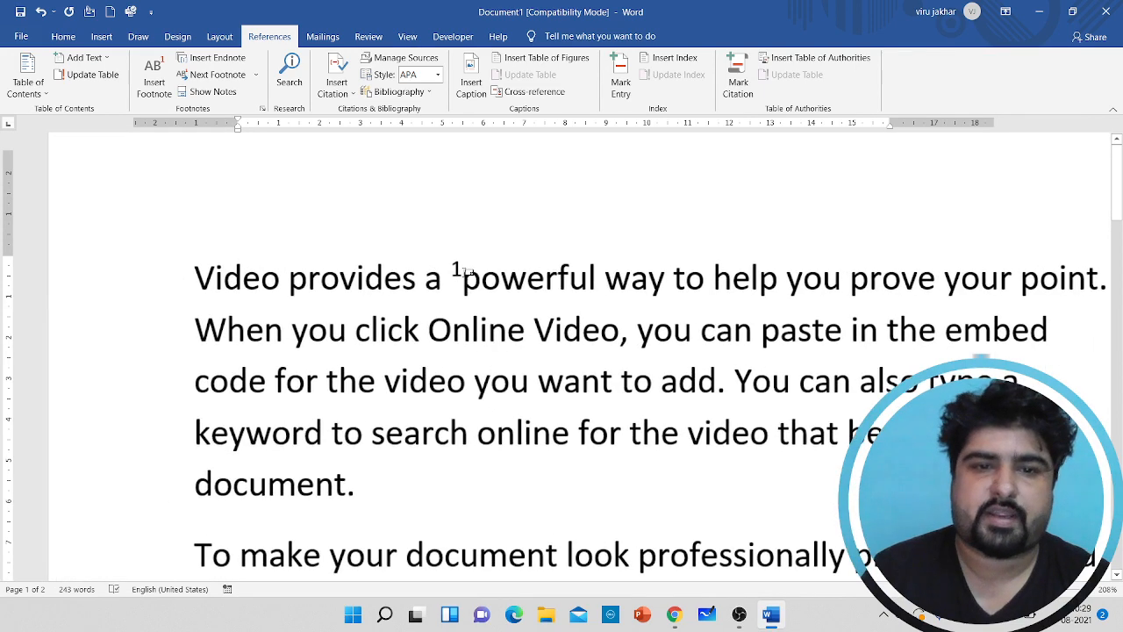
pyautogui.moveTo(457, 270)
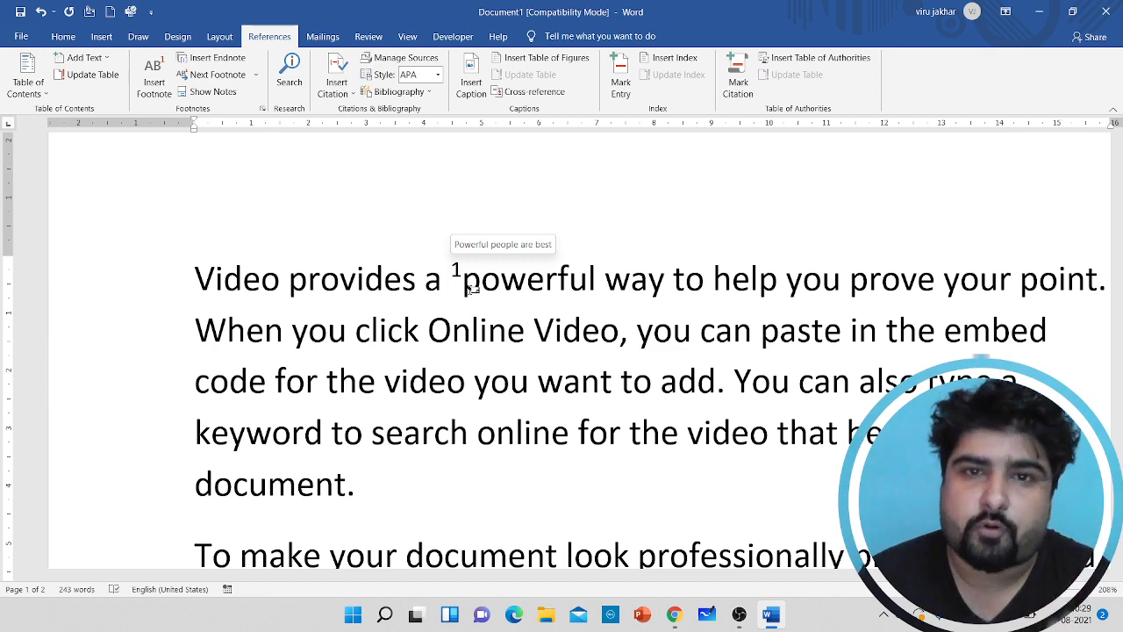
pyautogui.keyDown('ctrl'); pyautogui.scroll(-4, 471, 290); pyautogui.keyUp('ctrl')
pyautogui.keyDown('ctrl'); pyautogui.scroll(-4, 470, 290); pyautogui.keyUp('ctrl')
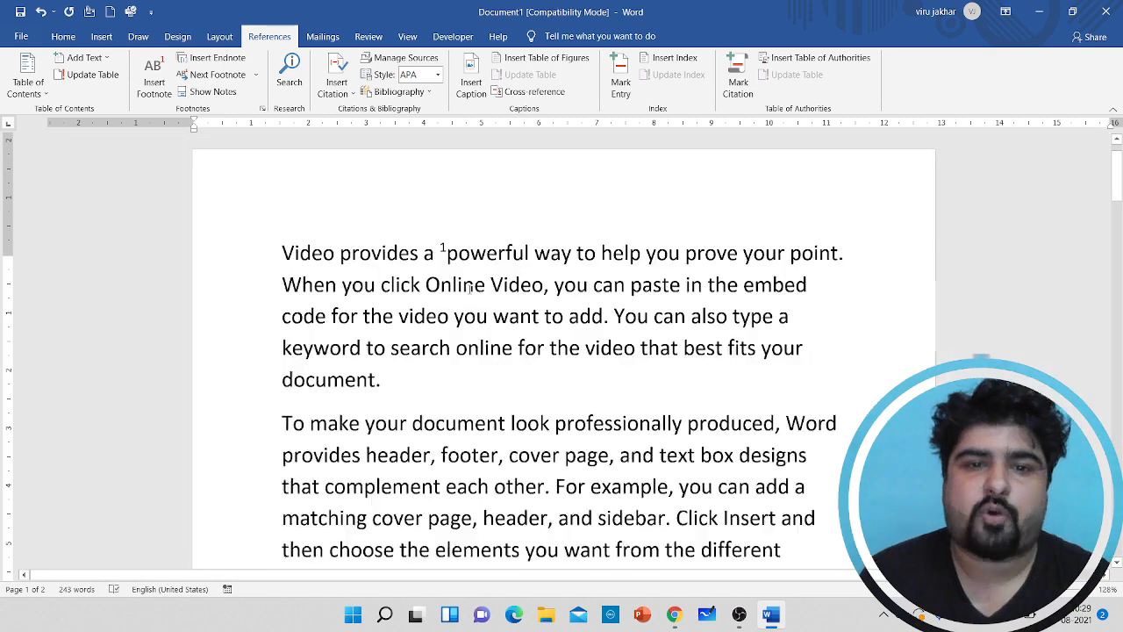
pyautogui.scroll(-1, 470, 290)
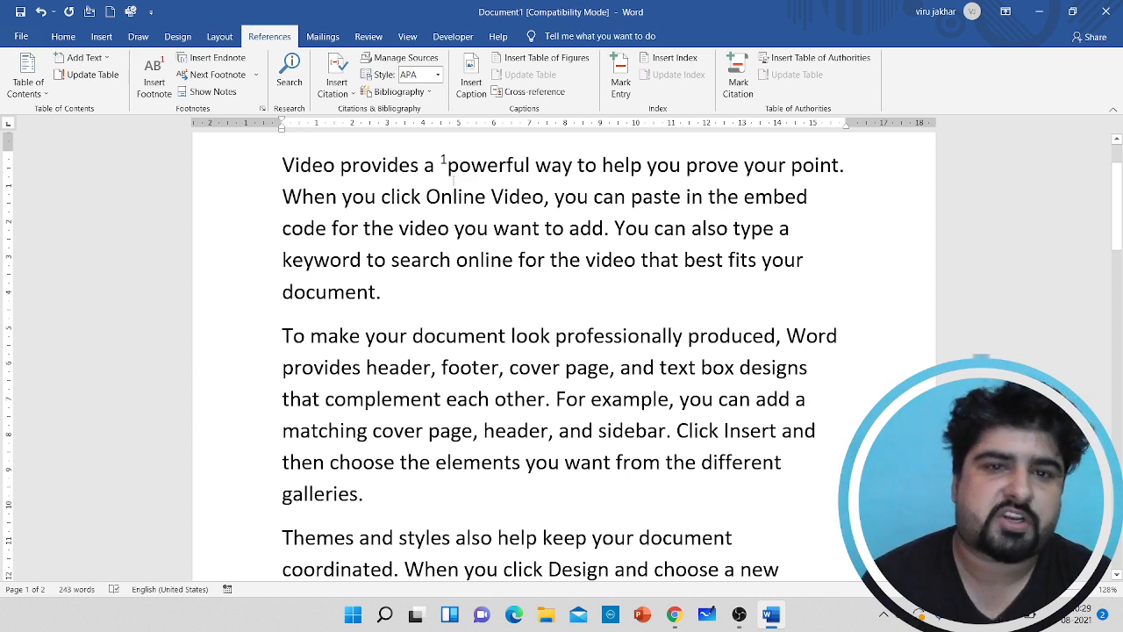
pyautogui.moveTo(457, 167)
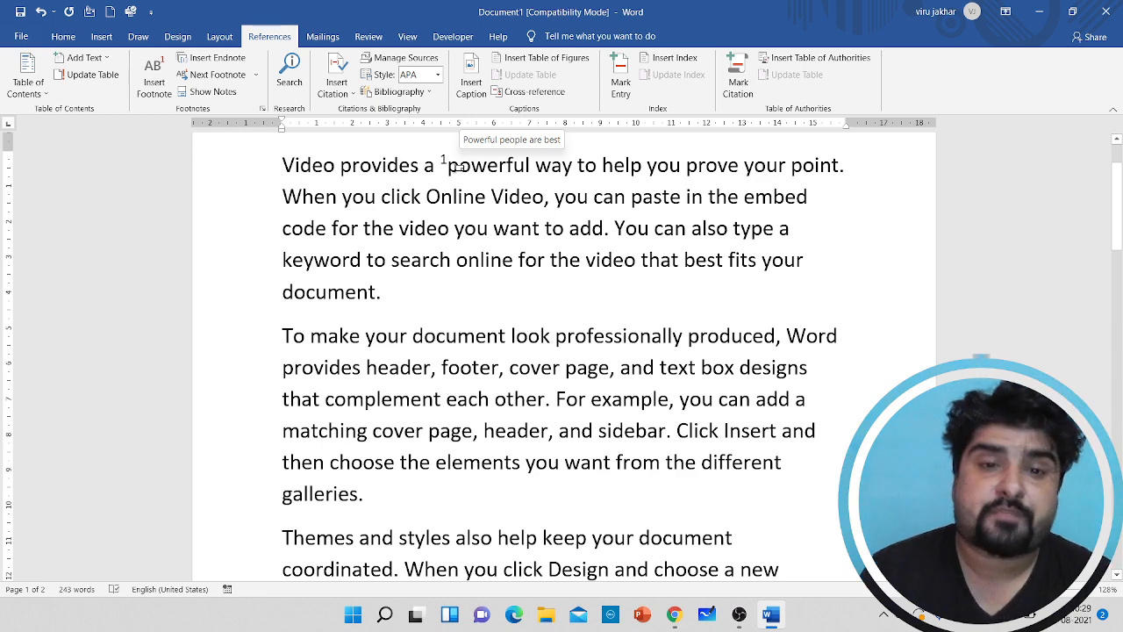
pyautogui.scroll(-6, 458, 167)
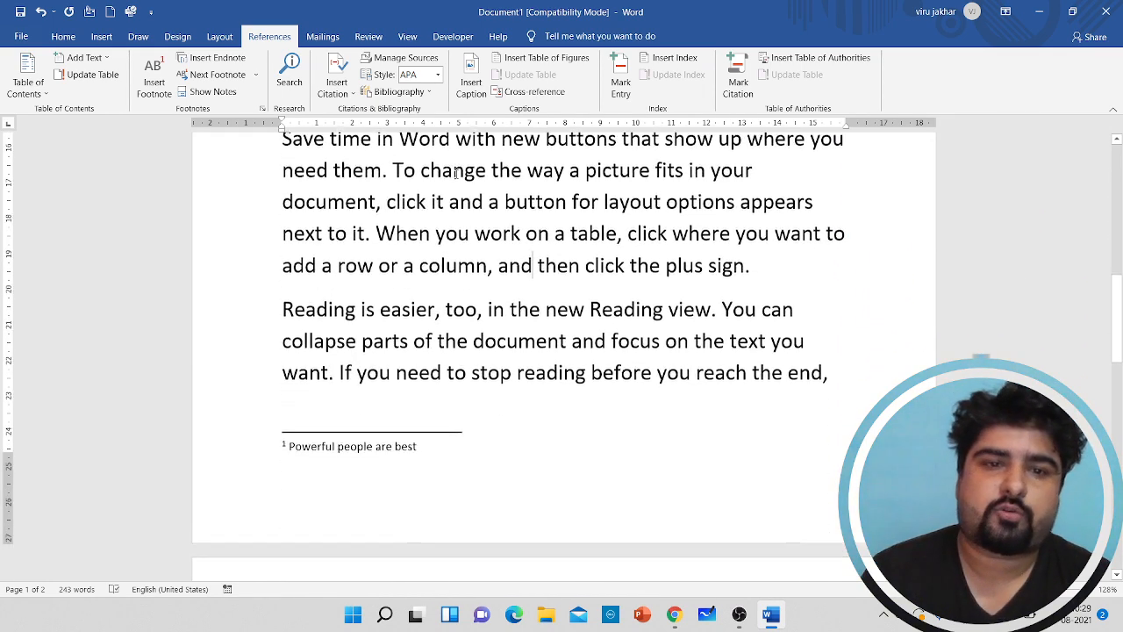
pyautogui.scroll(-1, 457, 173)
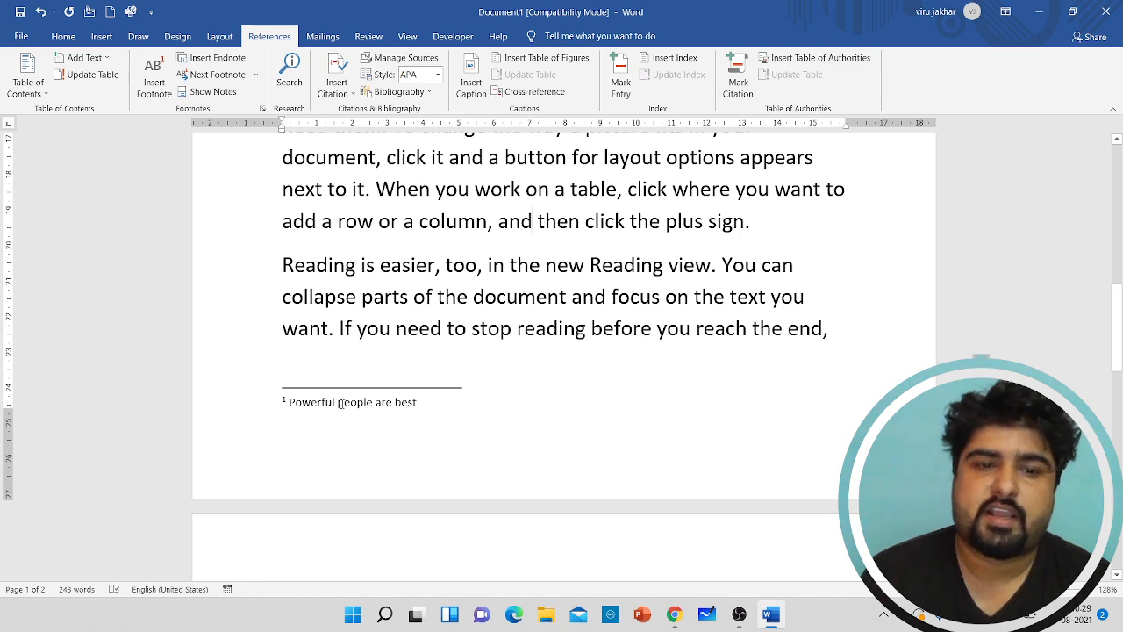
pyautogui.scroll(8, 416, 416)
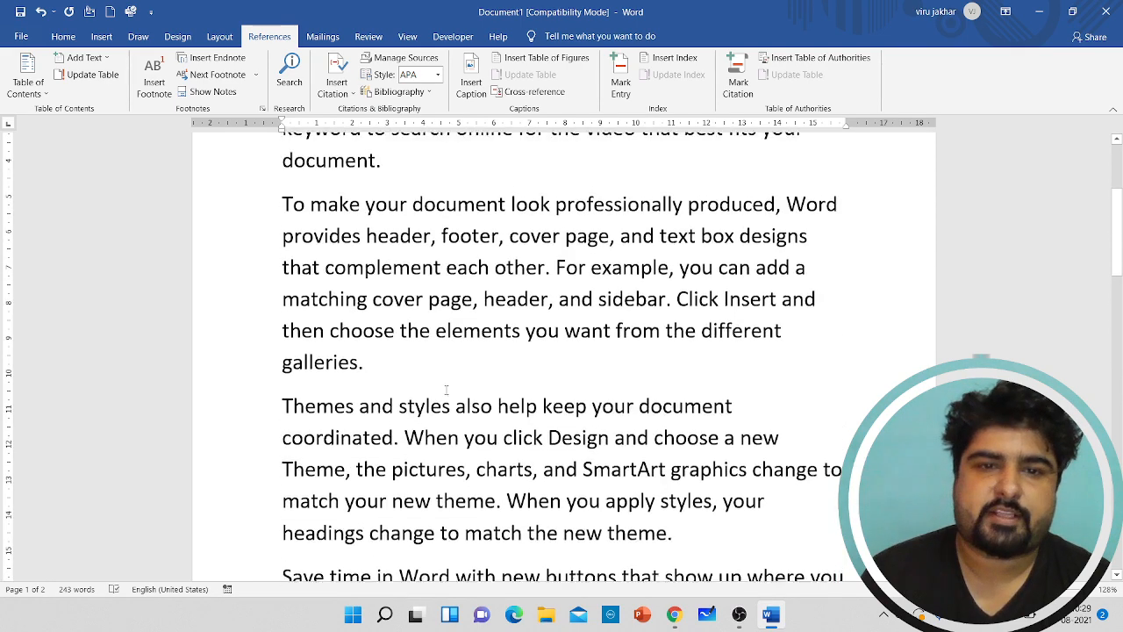
pyautogui.scroll(-2, 526, 237)
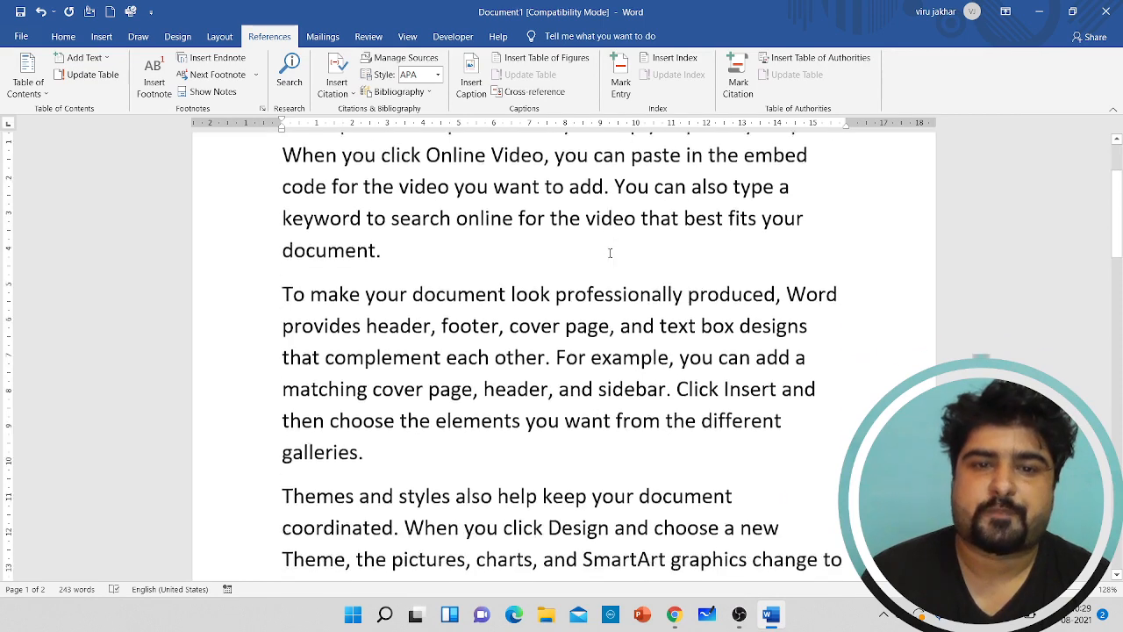
pyautogui.scroll(1, 570, 246)
pyautogui.scroll(-1, 610, 254)
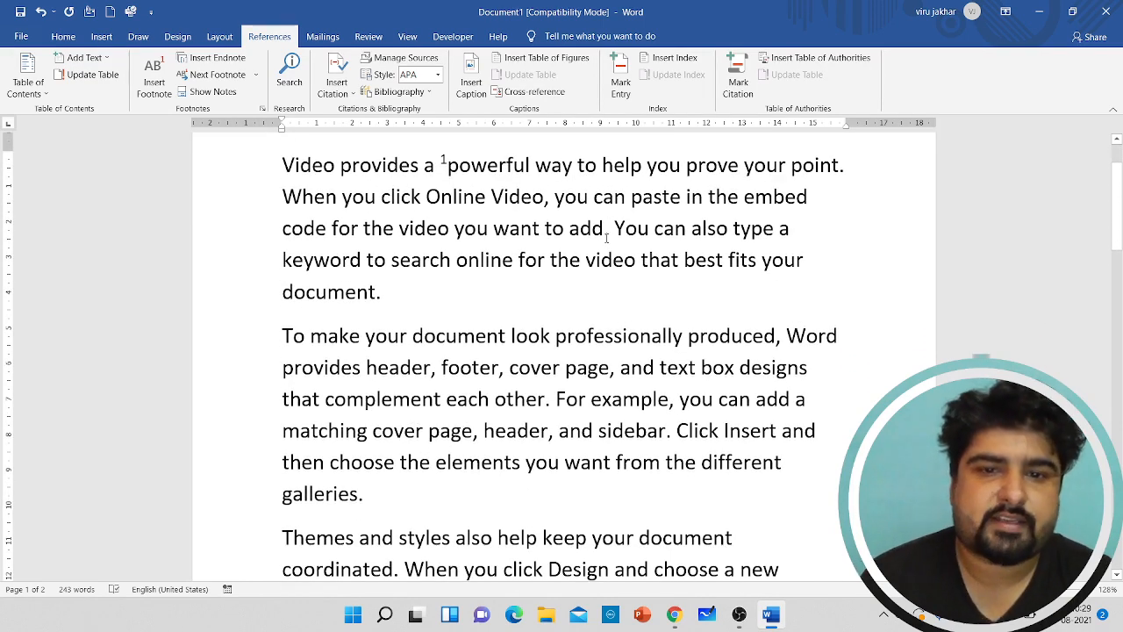
# Step: Insert a footnote just before "document" in the second paragraph with the text "Document is equal to page"
pyautogui.click(412, 337)
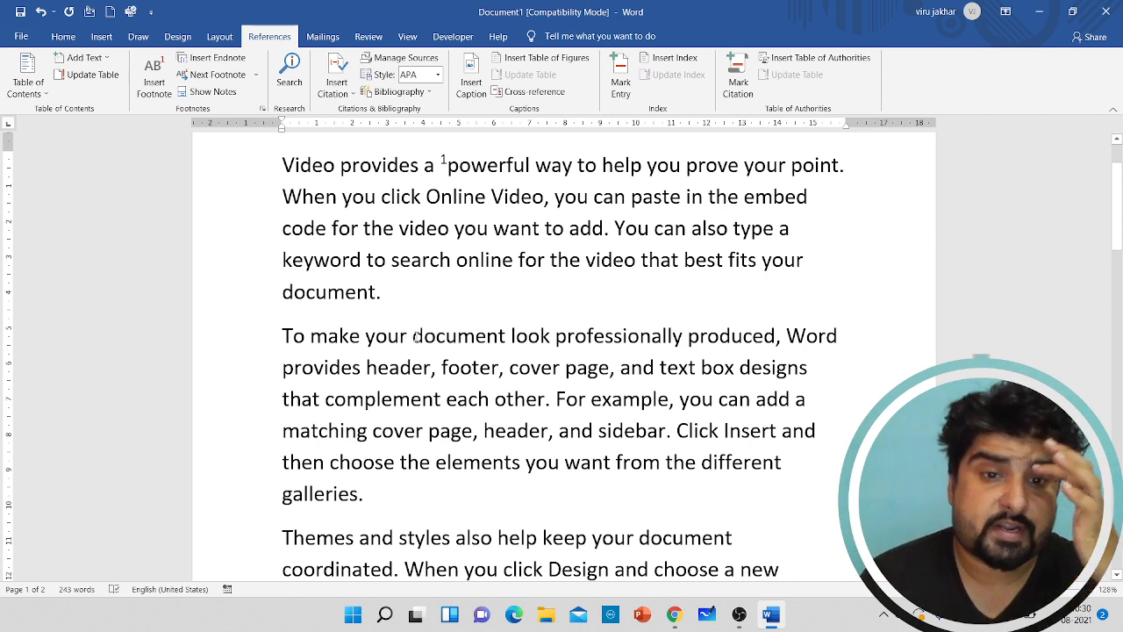
pyautogui.click(151, 95)
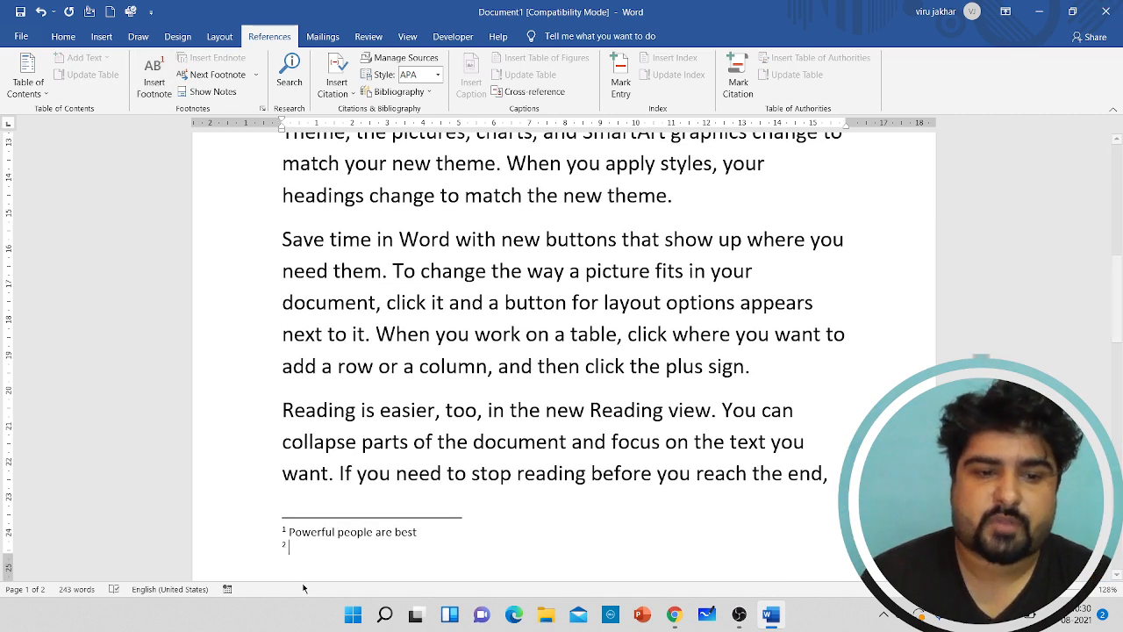
pyautogui.write('Do')
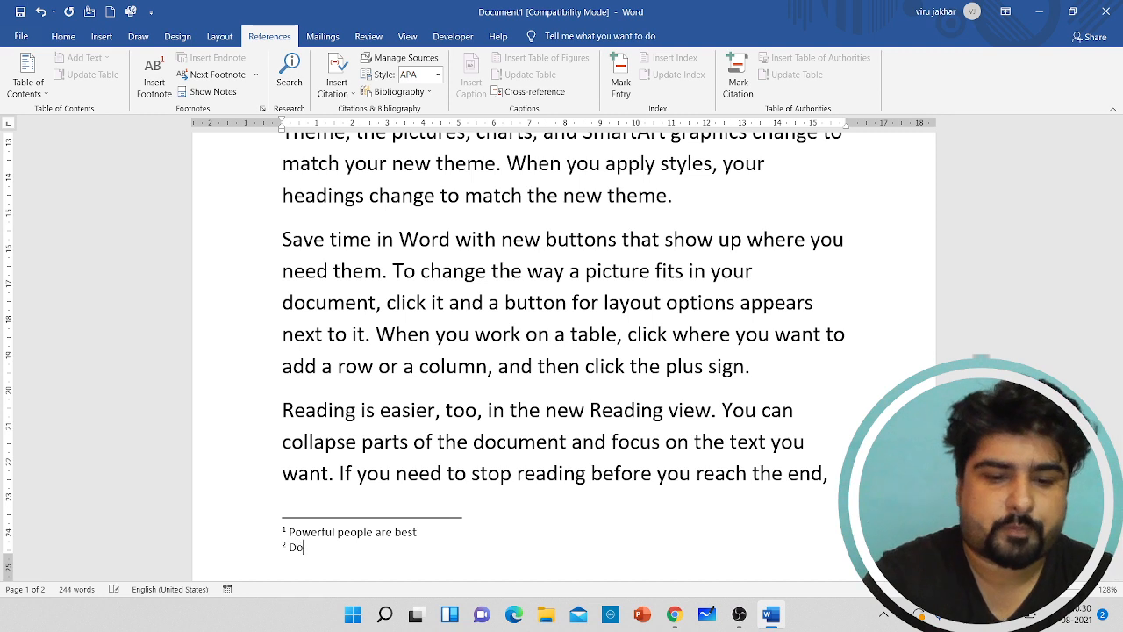
pyautogui.write('cument')
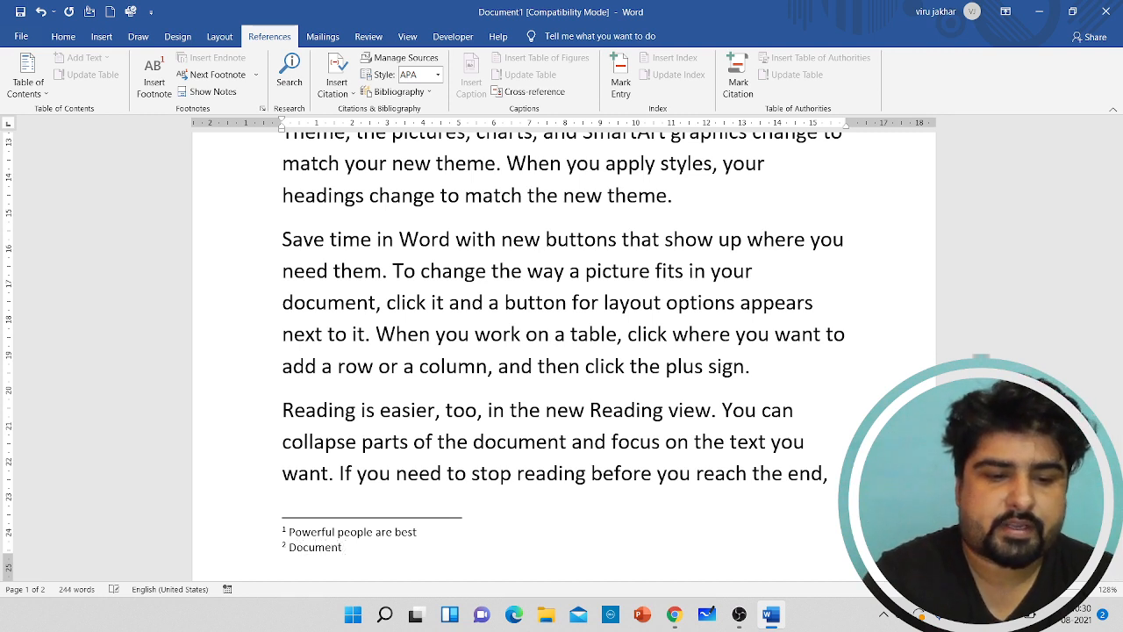
pyautogui.write(' is e')
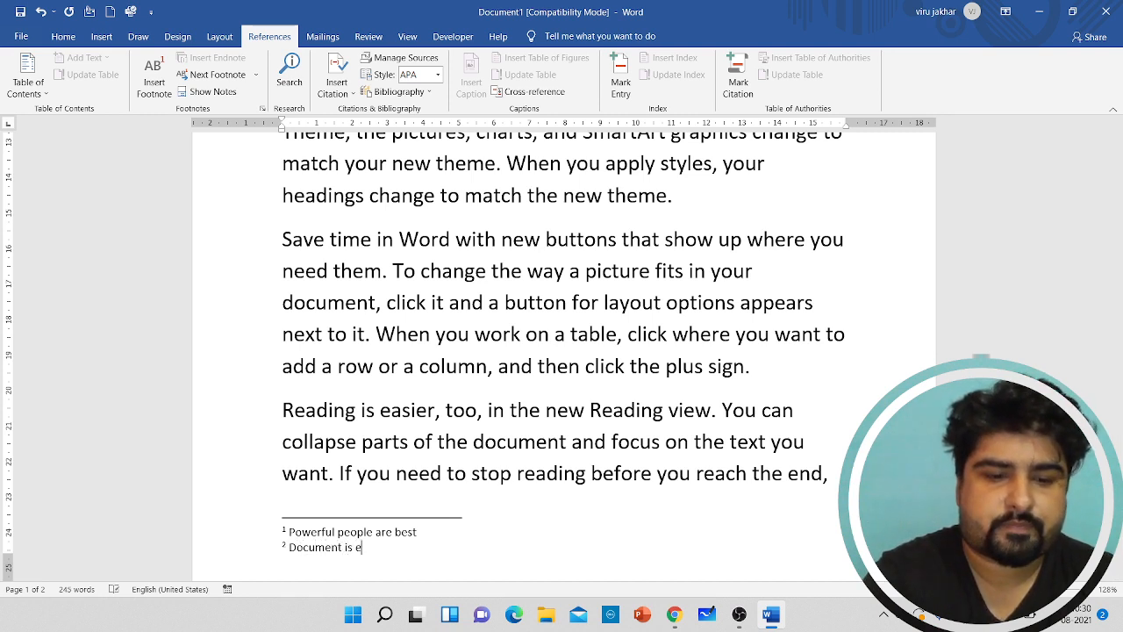
pyautogui.write('qual to page')
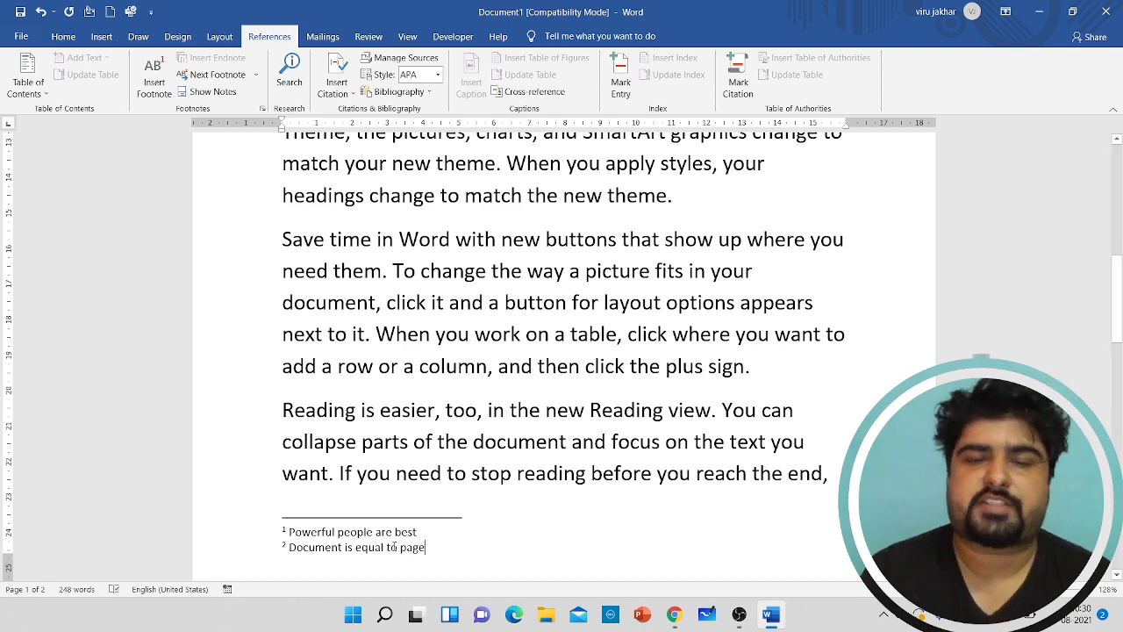
# Step: Examine the second footnote's mark before "document", its pop-up text, and the matching note at the foot of the page
pyautogui.scroll(5, 455, 563)
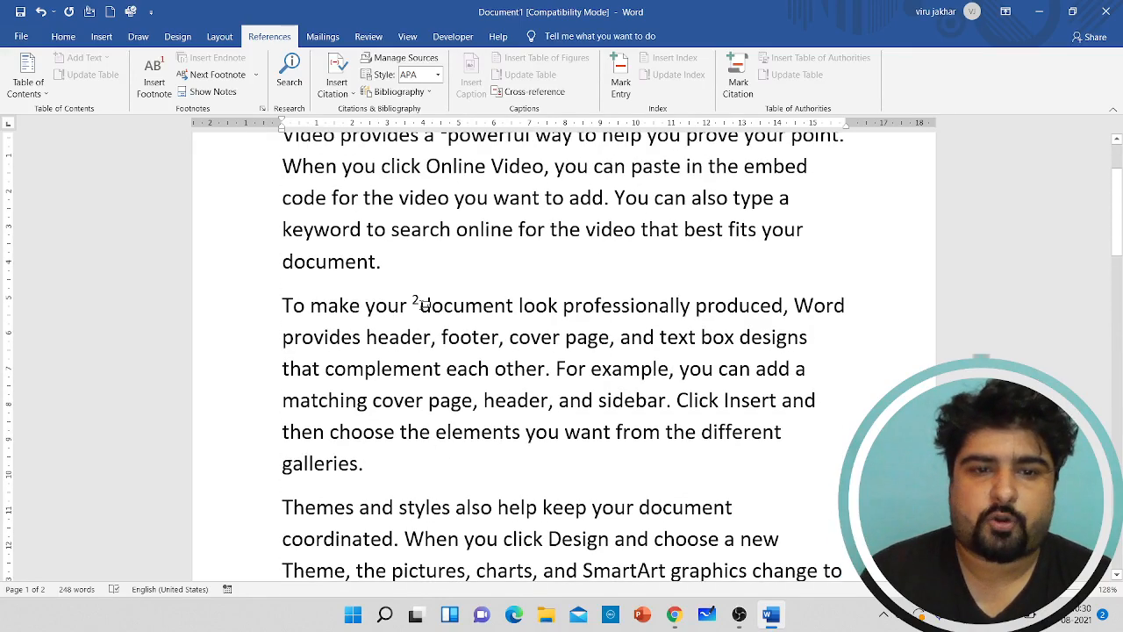
pyautogui.keyDown('ctrl'); pyautogui.scroll(6, 425, 305); pyautogui.keyUp('ctrl')
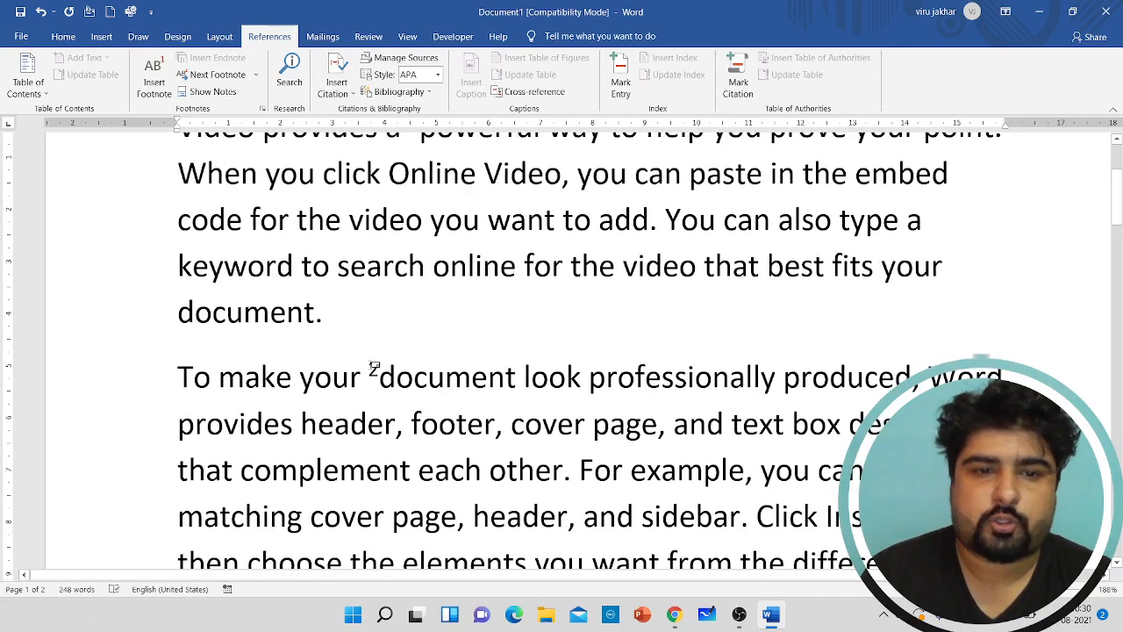
pyautogui.moveTo(373, 369)
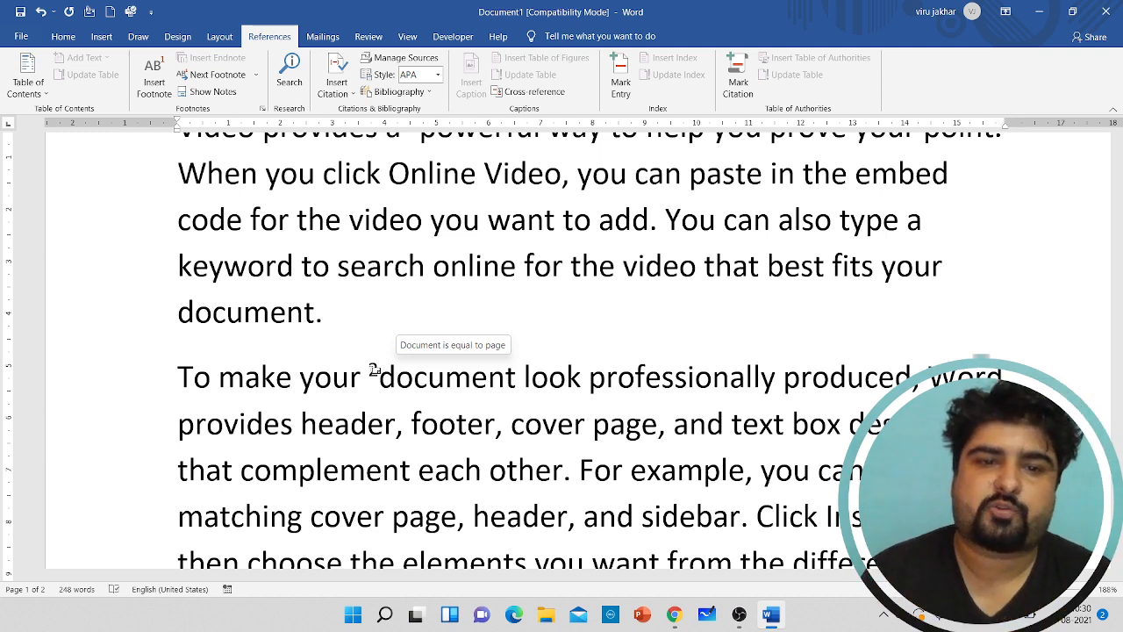
pyautogui.doubleClick(375, 369)
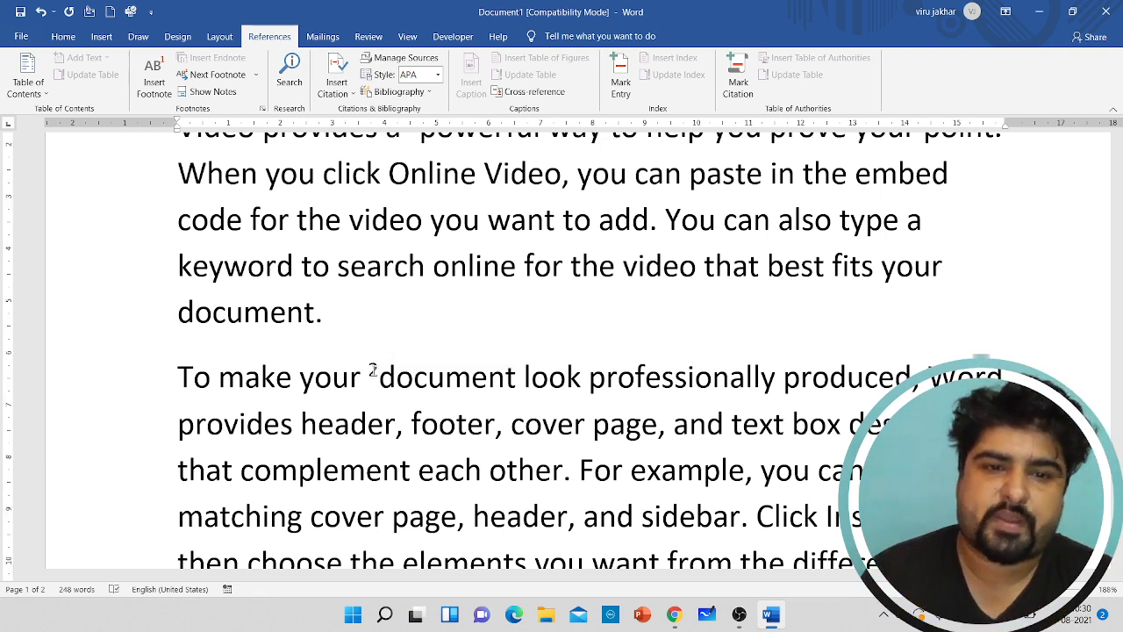
pyautogui.scroll(-5, 375, 369)
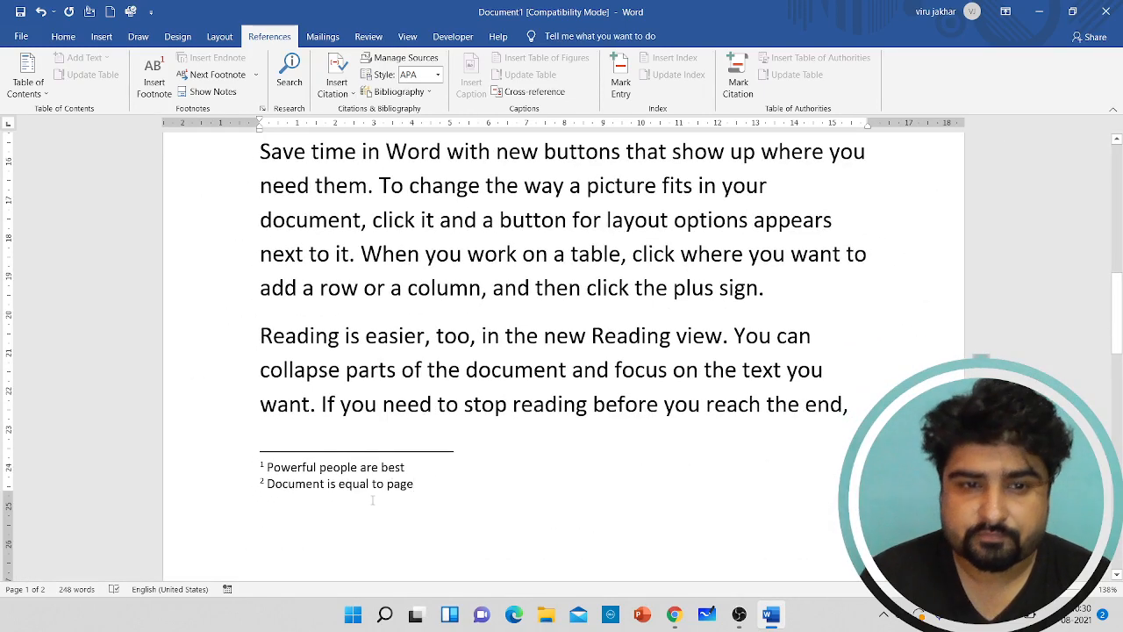
pyautogui.scroll(15, 372, 501)
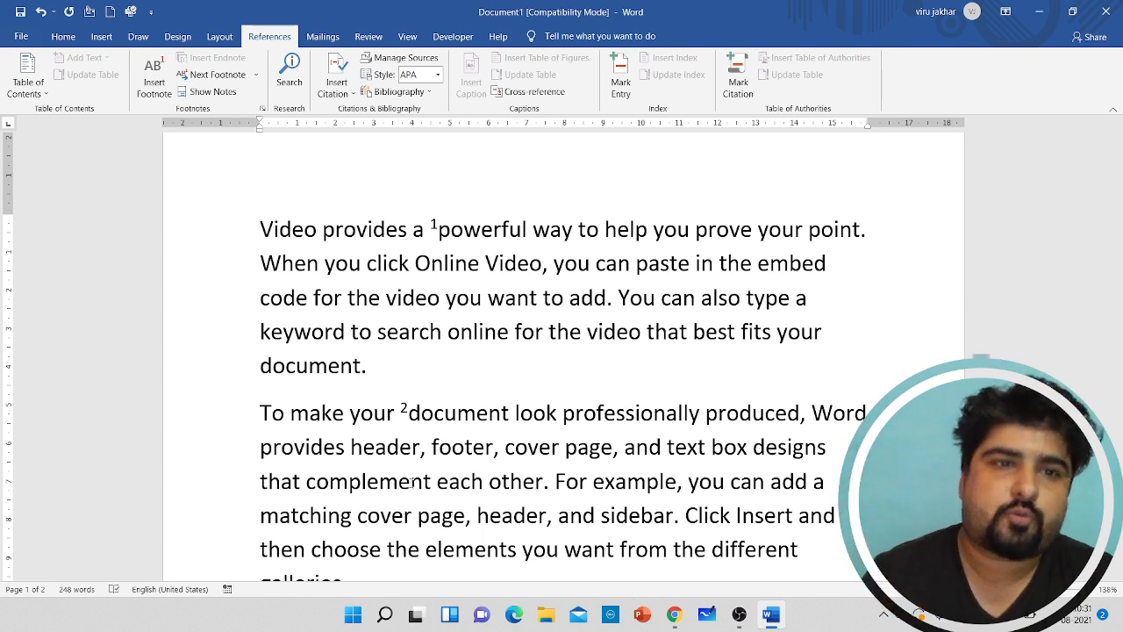
pyautogui.scroll(-8, 393, 487)
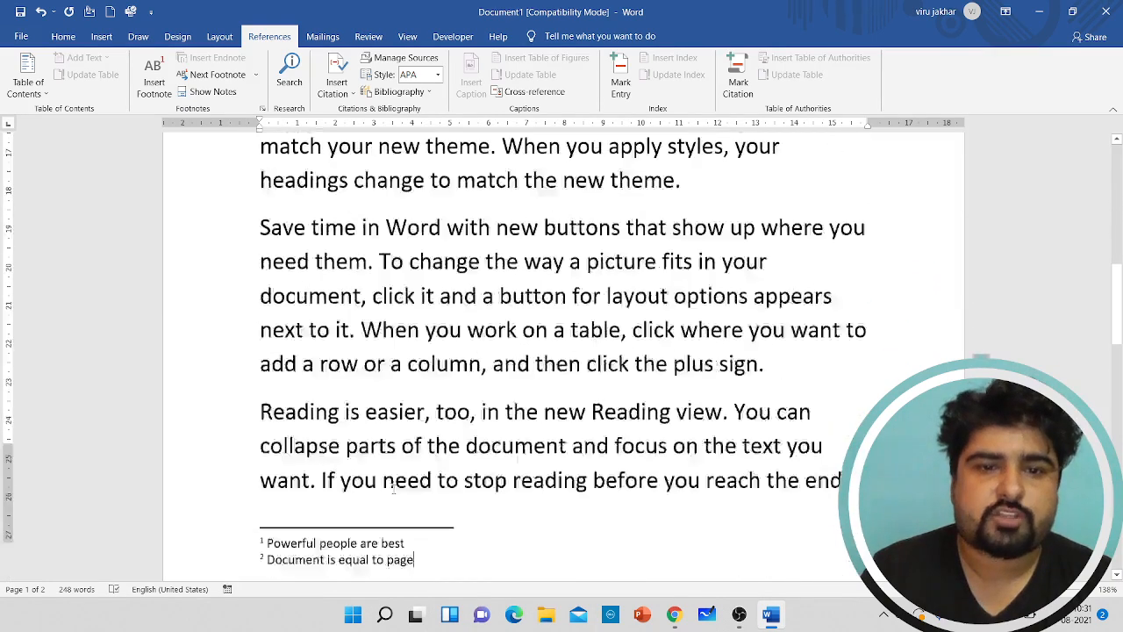
# Step: Add blank lines after the last paragraph until the insertion point is on a third page
pyautogui.scroll(-8, 393, 487)
pyautogui.scroll(1, 386, 272)
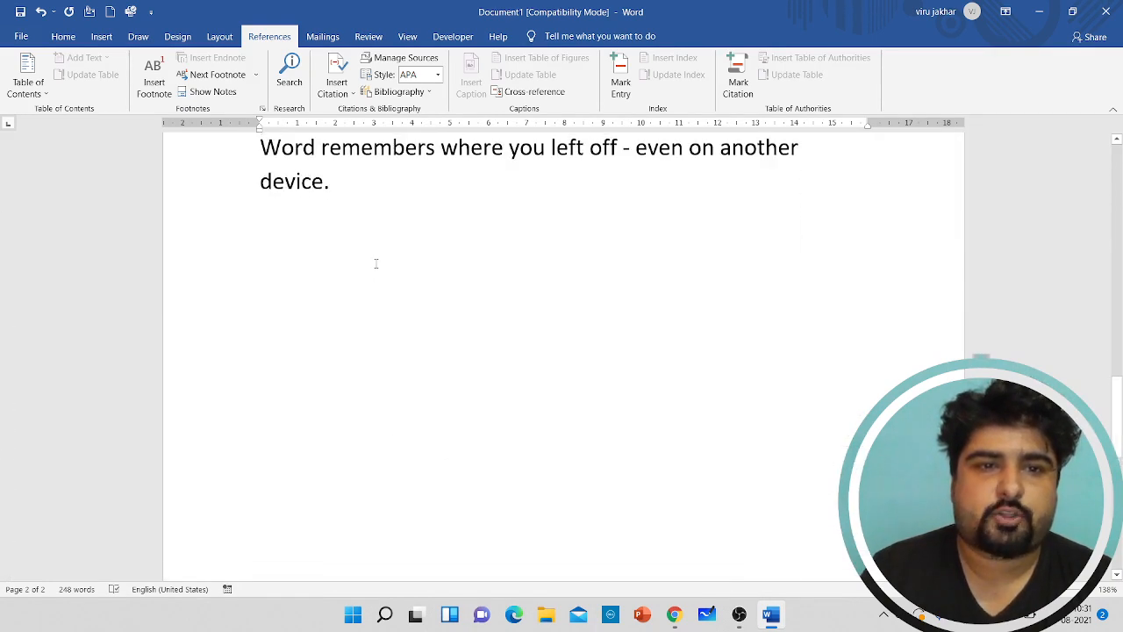
pyautogui.click(387, 264)
pyautogui.press('Return')
pyautogui.press('Return')
pyautogui.press('Return')
pyautogui.press('Return')
pyautogui.press('Return')
pyautogui.press('Return')
pyautogui.press('Return')
pyautogui.press('Return')
pyautogui.press('Return')
pyautogui.press('Return')
pyautogui.press('Return')
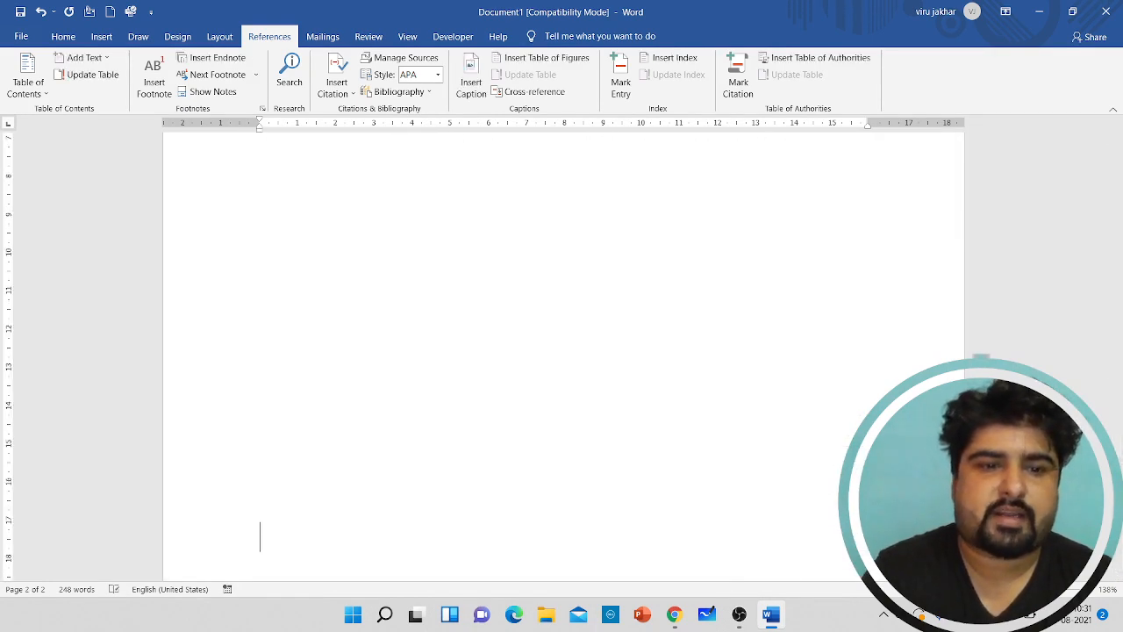
pyautogui.press('Return')
pyautogui.press('Return')
pyautogui.press('Return')
pyautogui.press('Return')
pyautogui.press('Return')
pyautogui.press('Return')
pyautogui.press('Return')
pyautogui.press('Return')
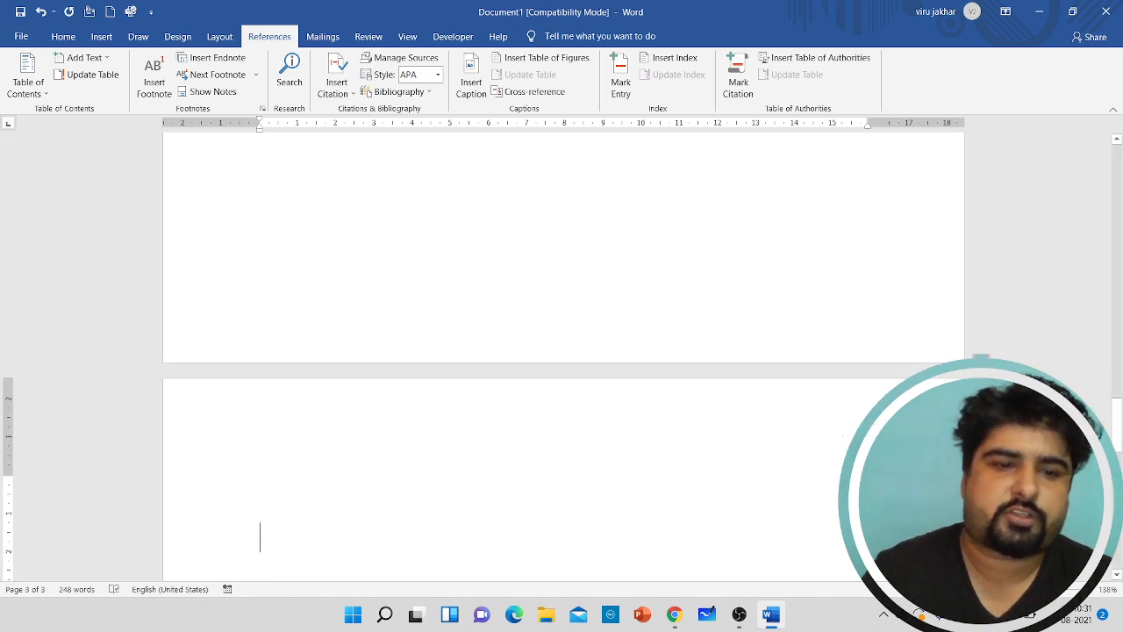
pyautogui.scroll(-2, 304, 334)
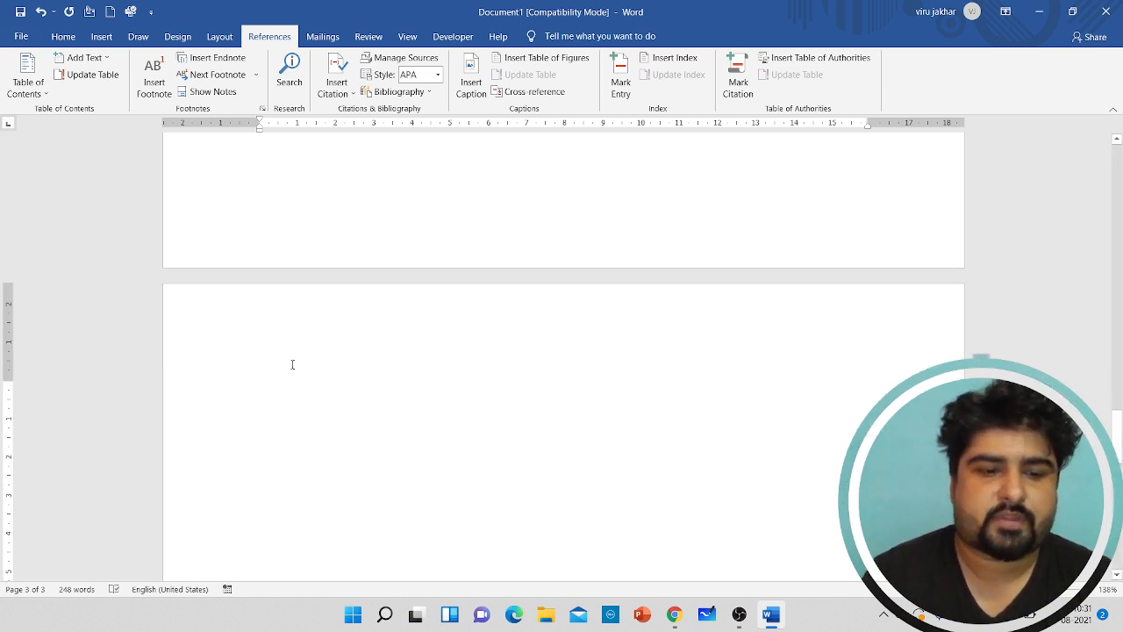
# Step: Generate sample paragraphs on the third page with =rand()
pyautogui.write('=')
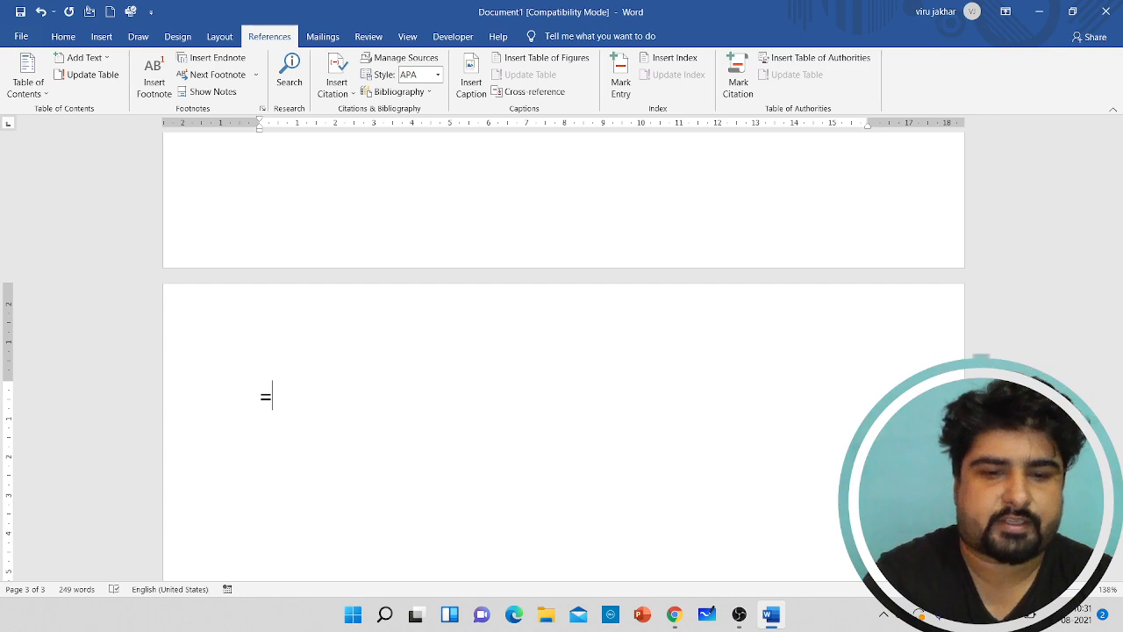
pyautogui.write('rand()')
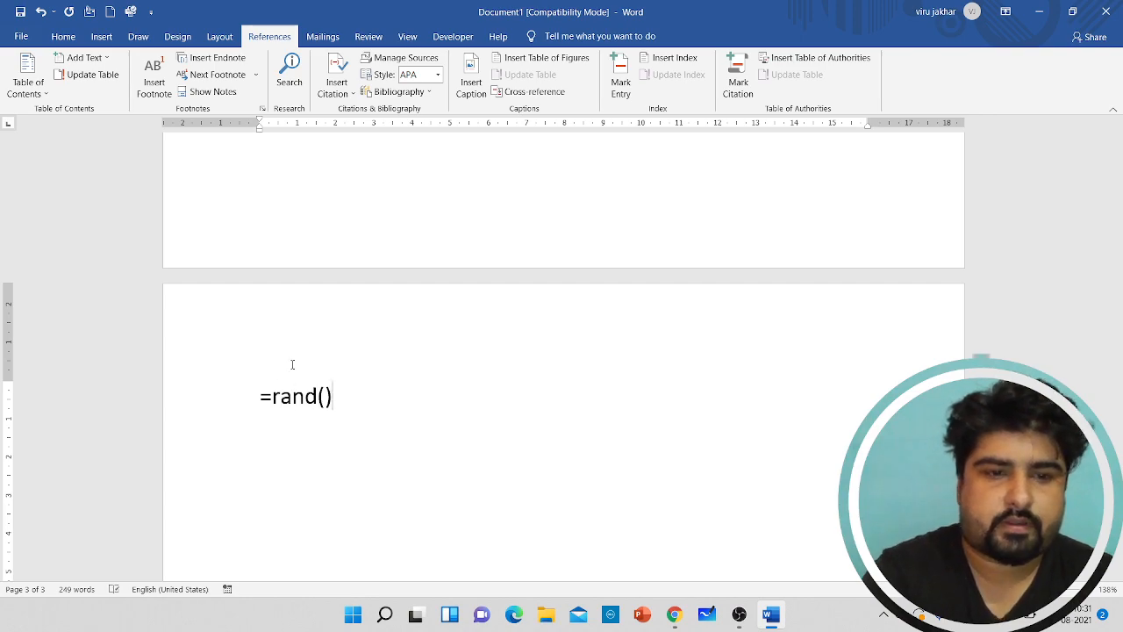
pyautogui.press('Return')
# Step: Insert an endnote just before "Online" in the third page's first paragraph with the text "Online exams are best"
pyautogui.scroll(8, 379, 361)
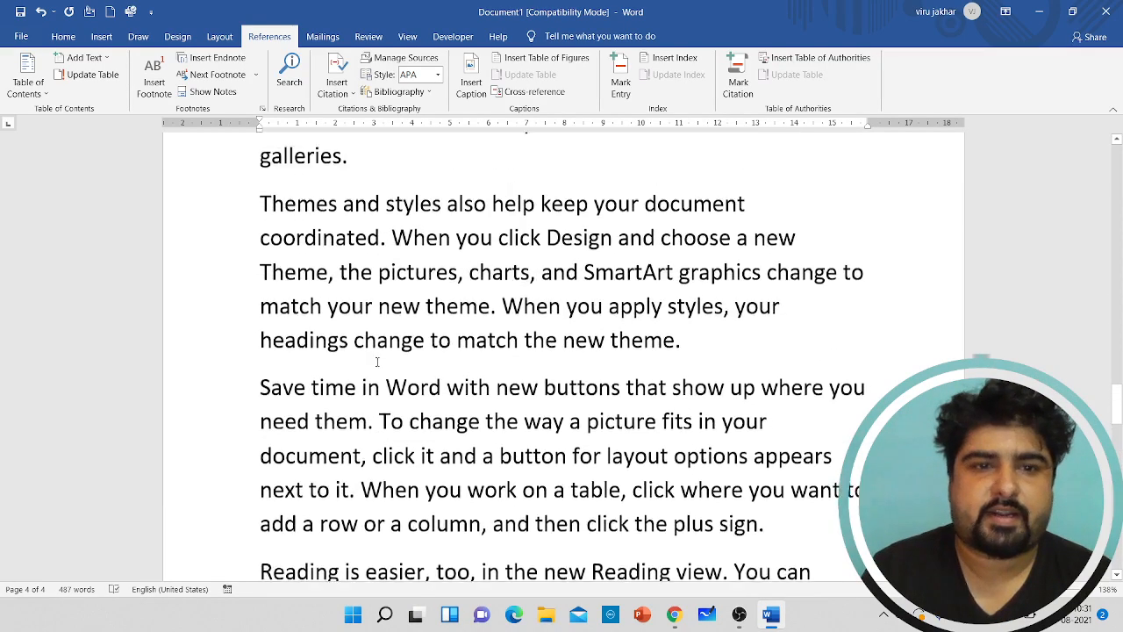
pyautogui.scroll(3, 379, 362)
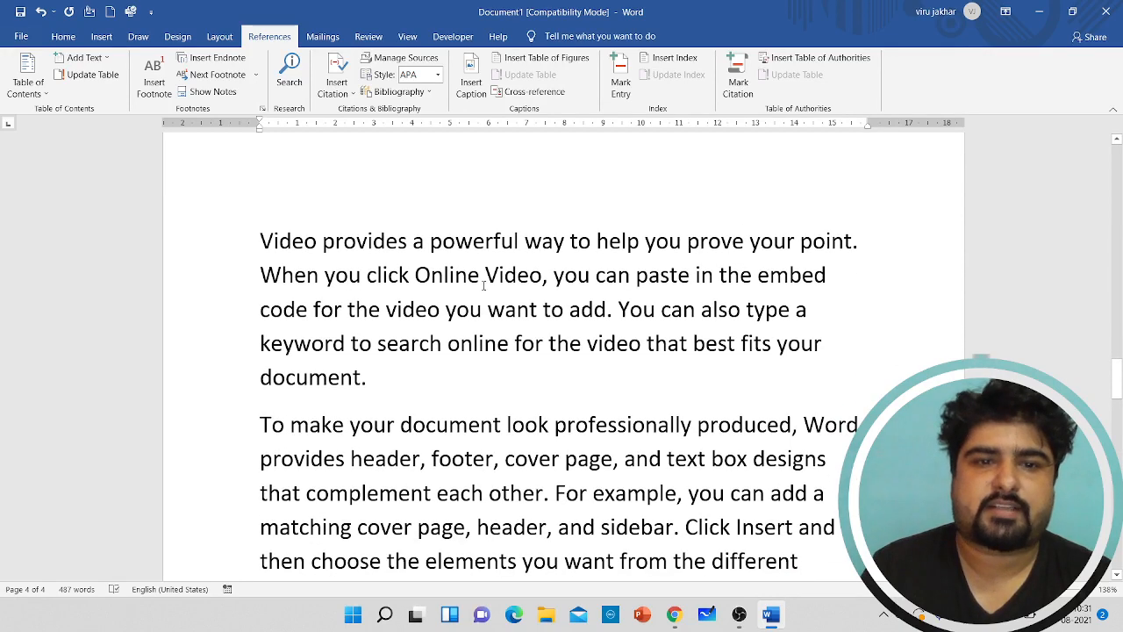
pyautogui.click(431, 243)
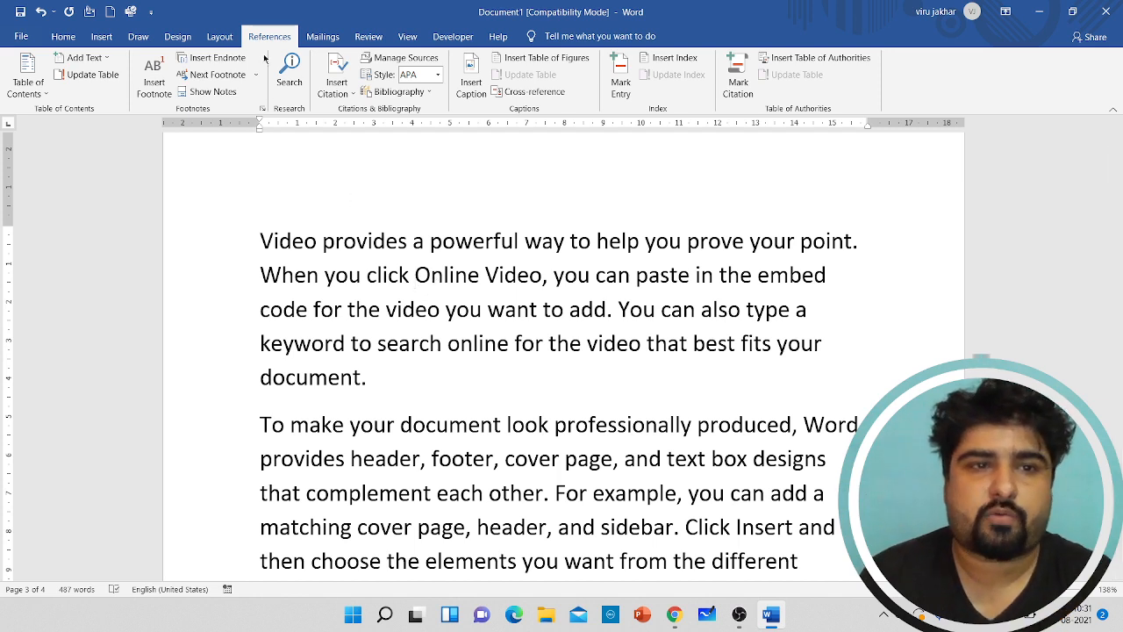
pyautogui.click(210, 58)
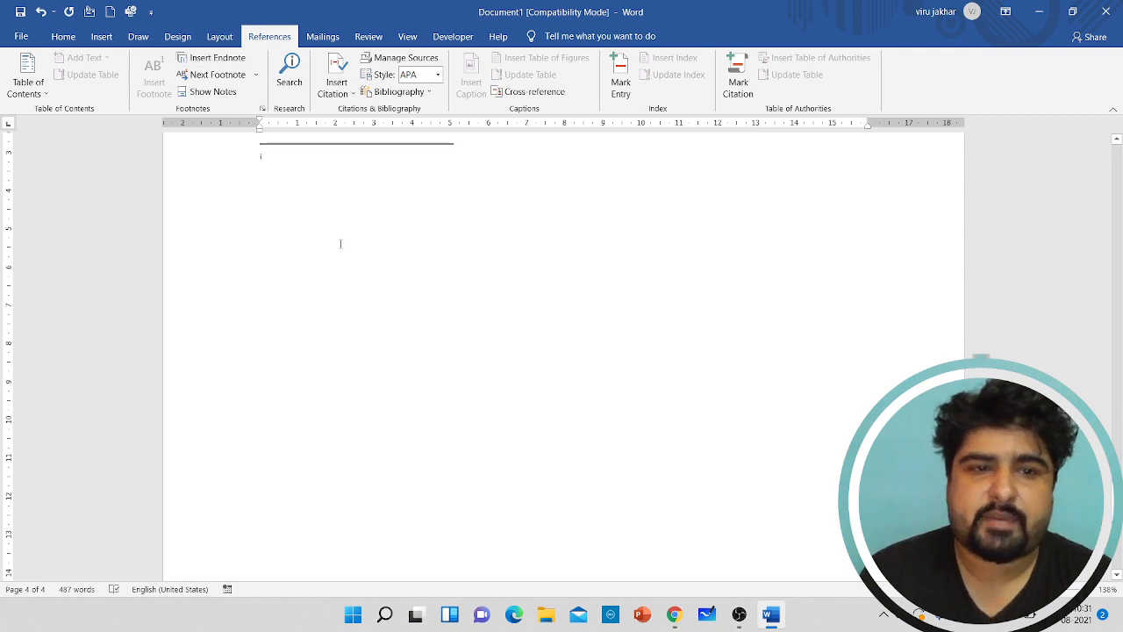
pyautogui.scroll(1, 336, 251)
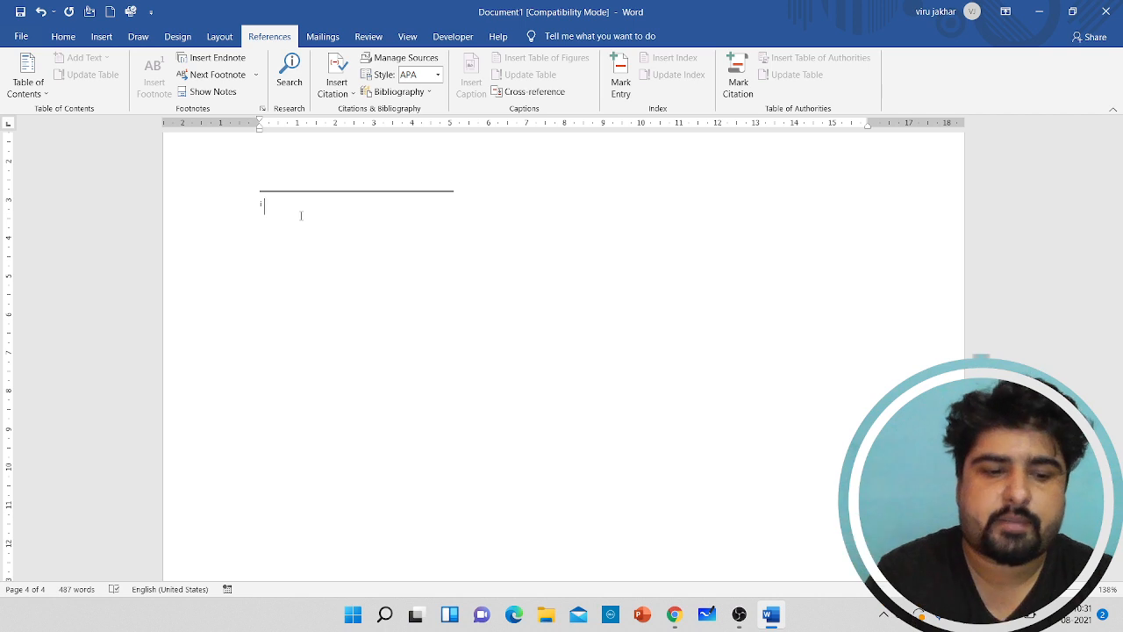
pyautogui.write('On')
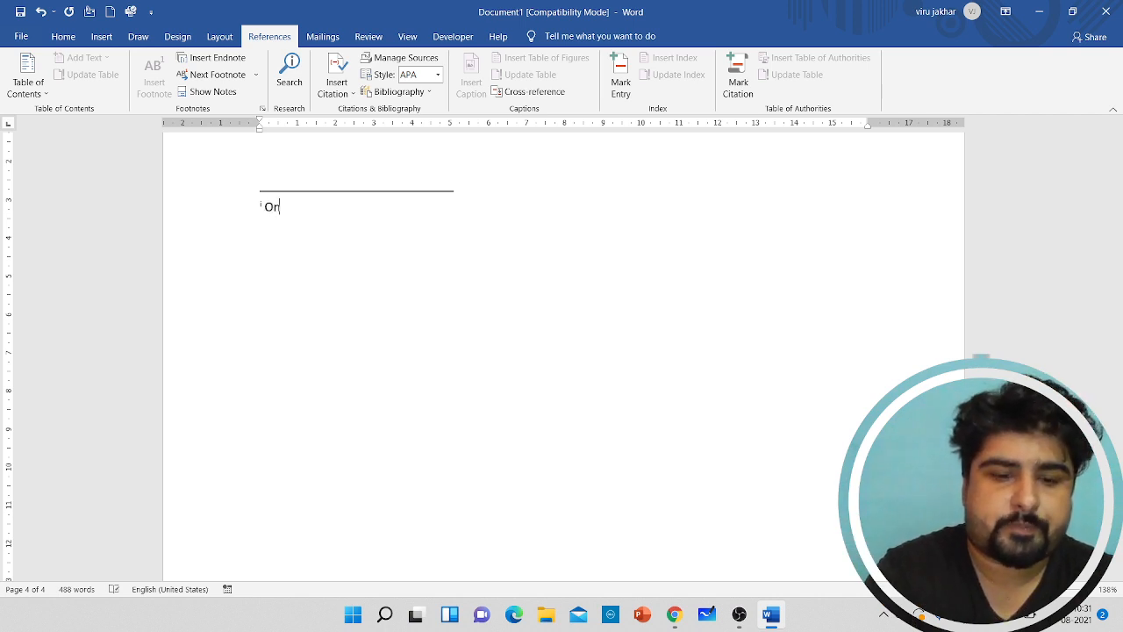
pyautogui.write('line exams a')
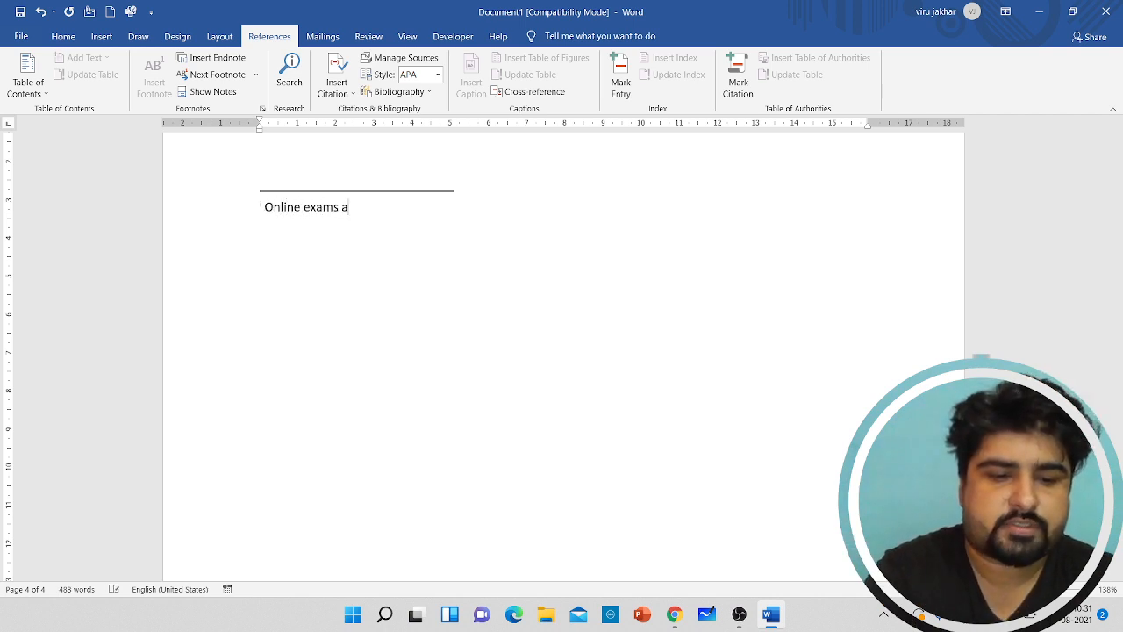
pyautogui.write('re best')
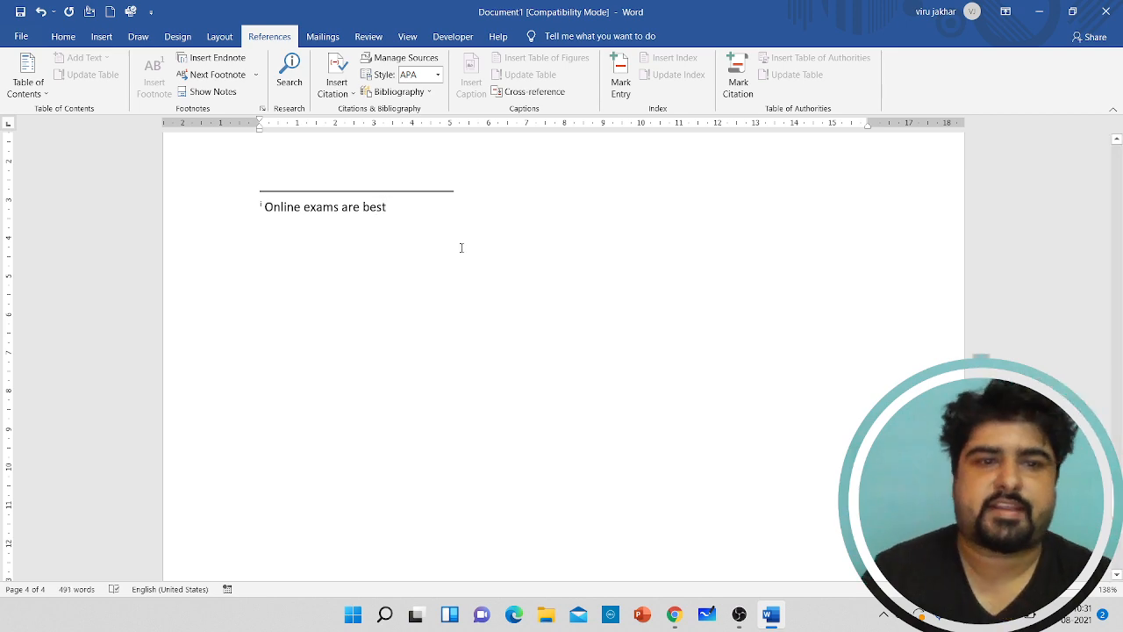
# Step: Examine the endnote placed after the last paragraph, along with its reference mark before "Online" and the mark's pop-up text
pyautogui.scroll(-3, 319, 302)
pyautogui.scroll(5, 358, 389)
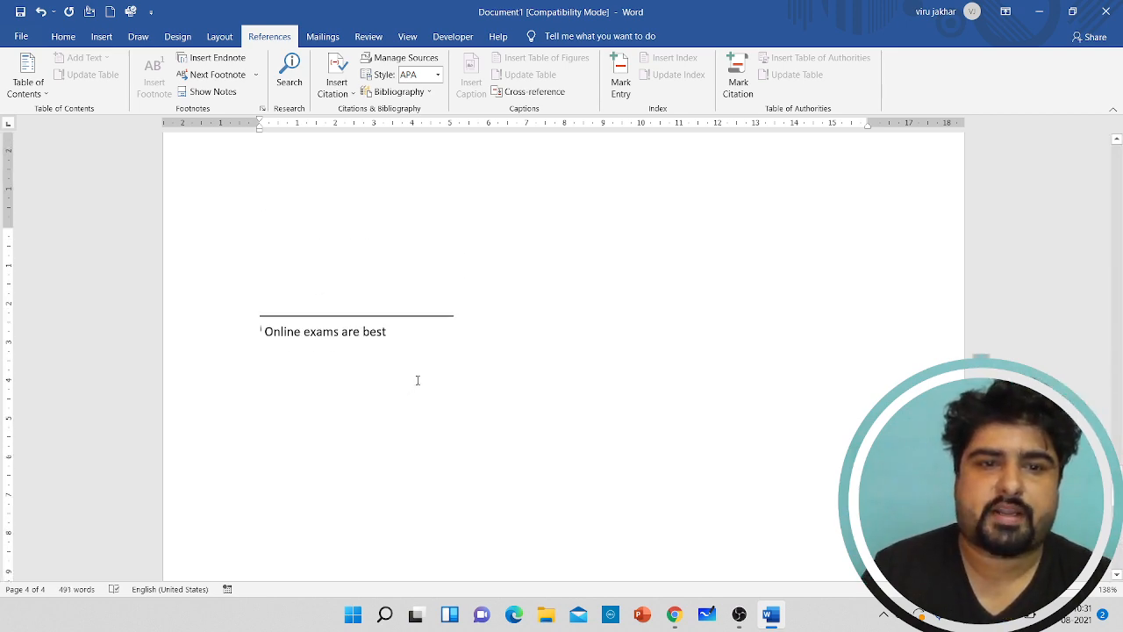
pyautogui.scroll(8, 418, 379)
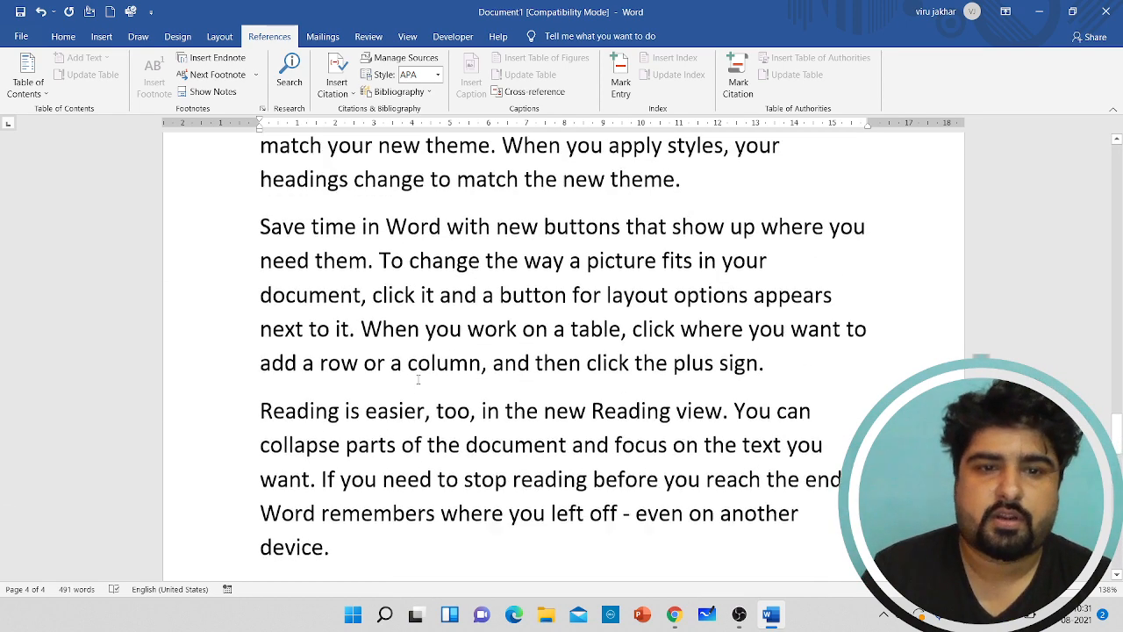
pyautogui.scroll(8, 418, 380)
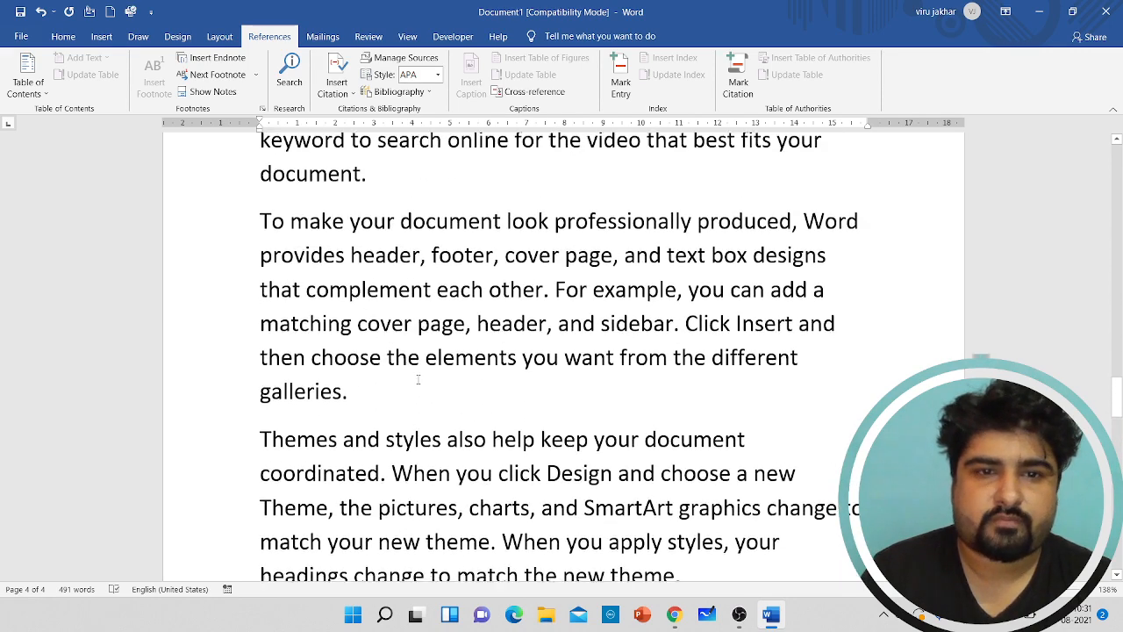
pyautogui.scroll(3, 418, 379)
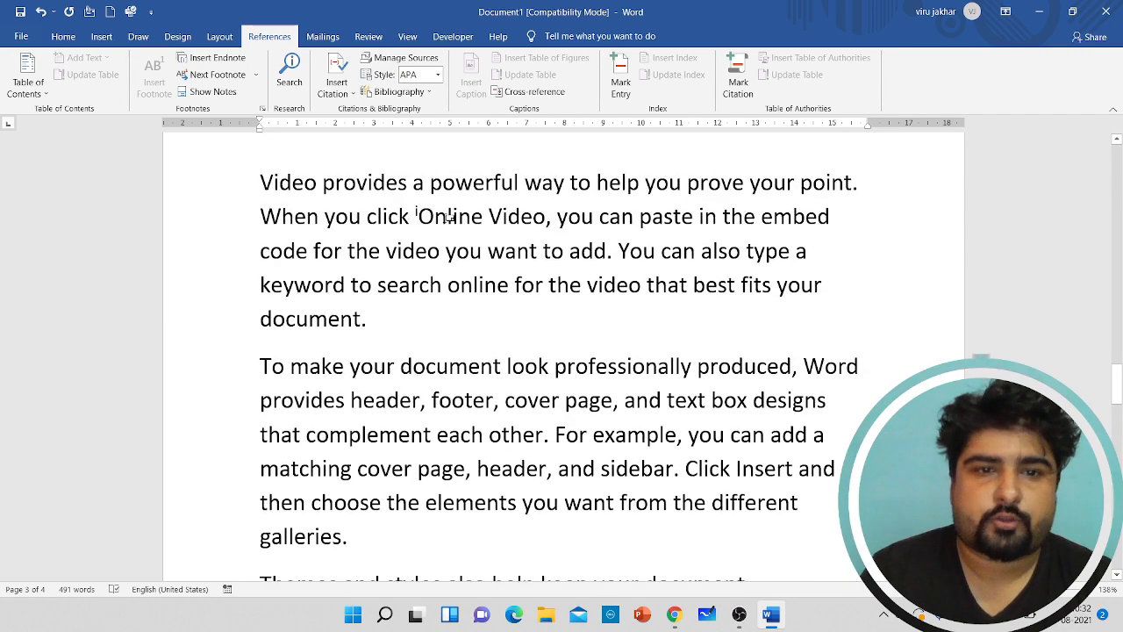
pyautogui.moveTo(443, 219)
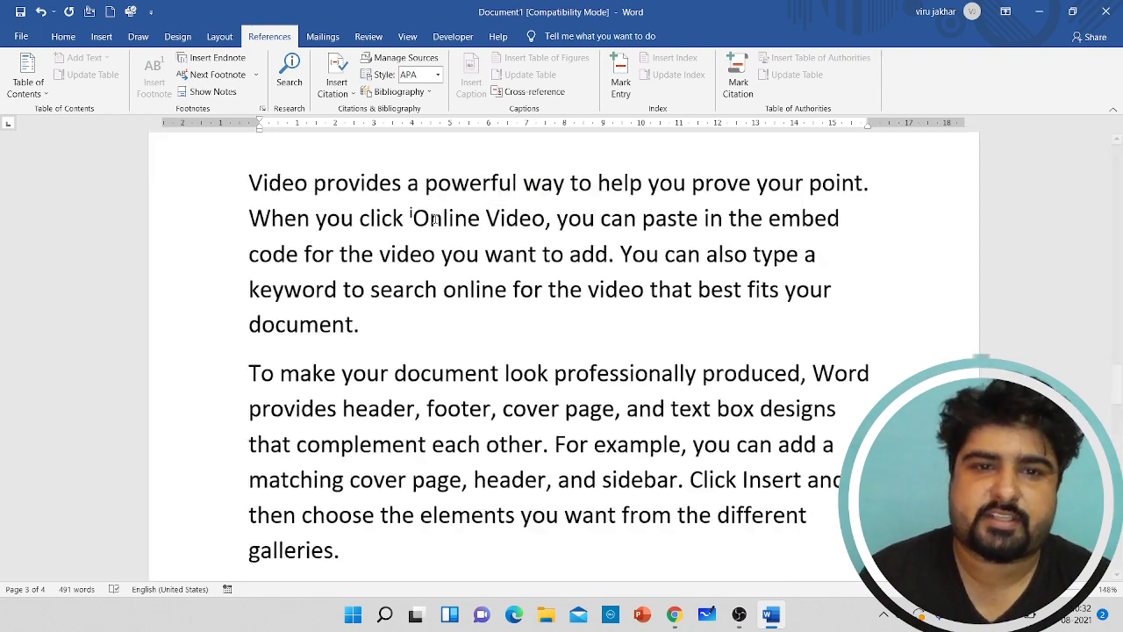
pyautogui.keyDown('ctrl'); pyautogui.scroll(5, 434, 219); pyautogui.keyUp('ctrl')
pyautogui.keyDown('ctrl'); pyautogui.scroll(1, 435, 220); pyautogui.keyUp('ctrl')
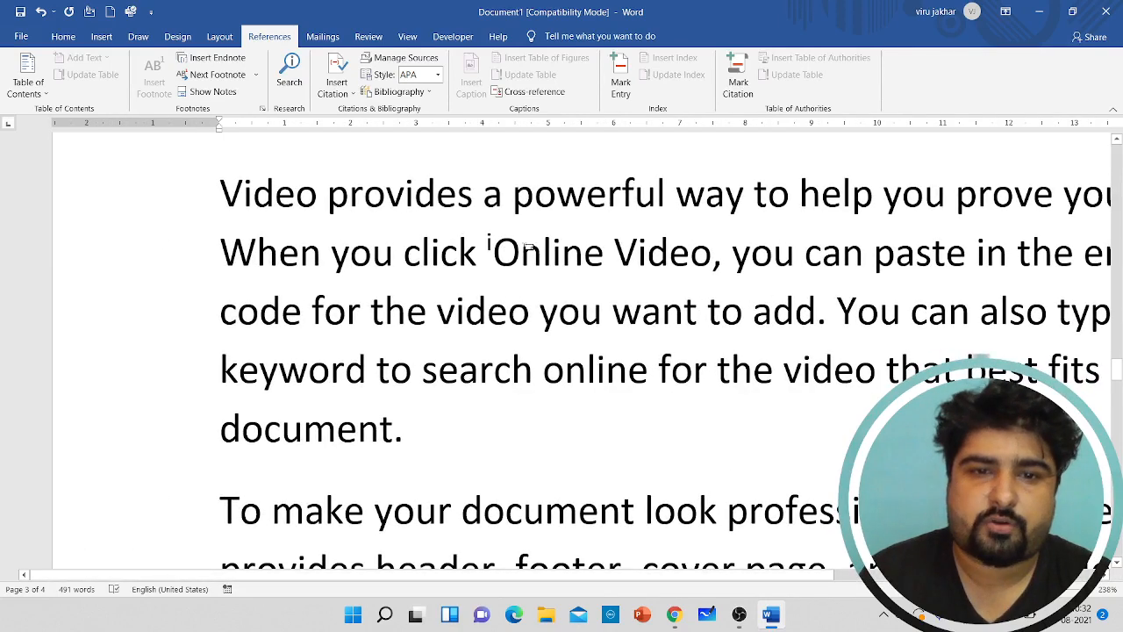
pyautogui.moveTo(532, 249)
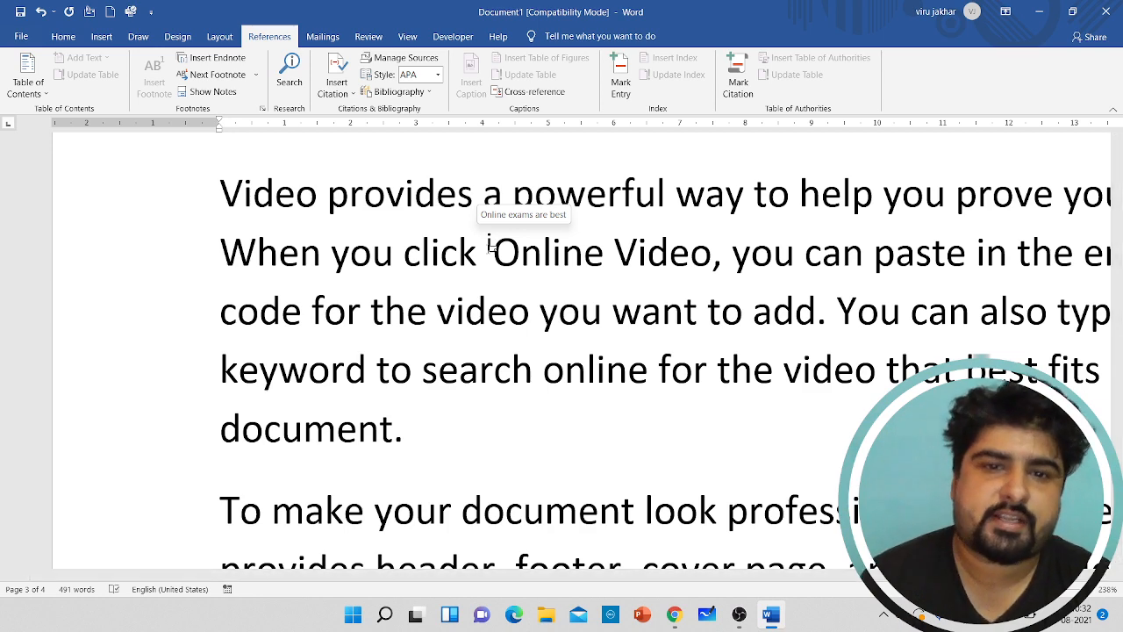
pyautogui.scroll(-15, 489, 247)
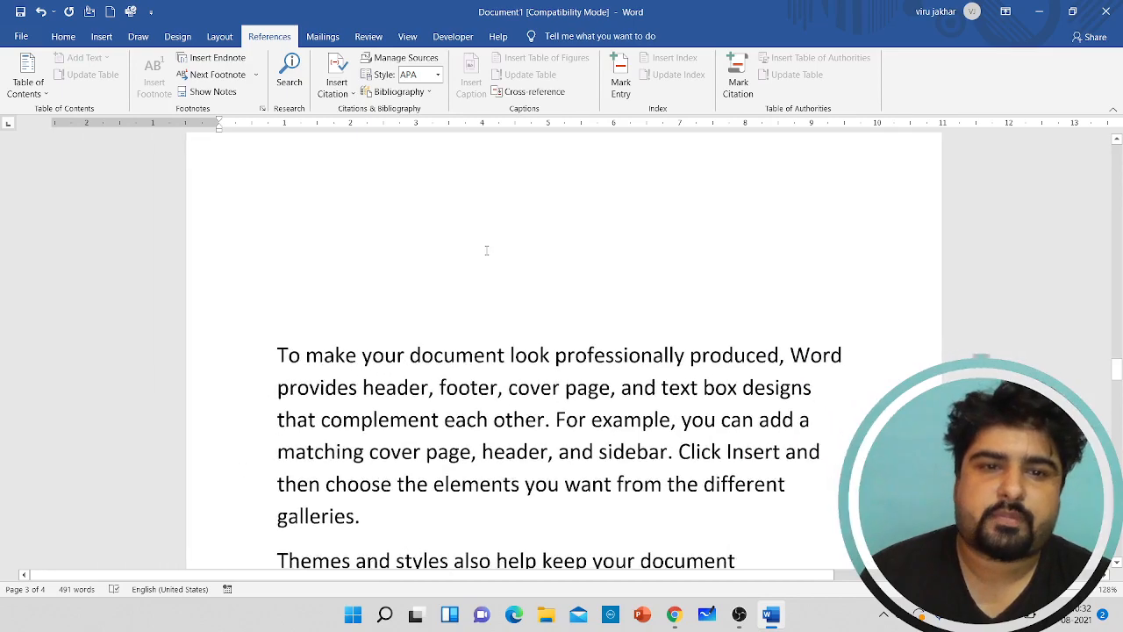
# Step: Compare where the footnotes sit beneath the first page's text with where the endnote sits at the end of the document
pyautogui.scroll(-2, 505, 244)
pyautogui.scroll(2, 504, 256)
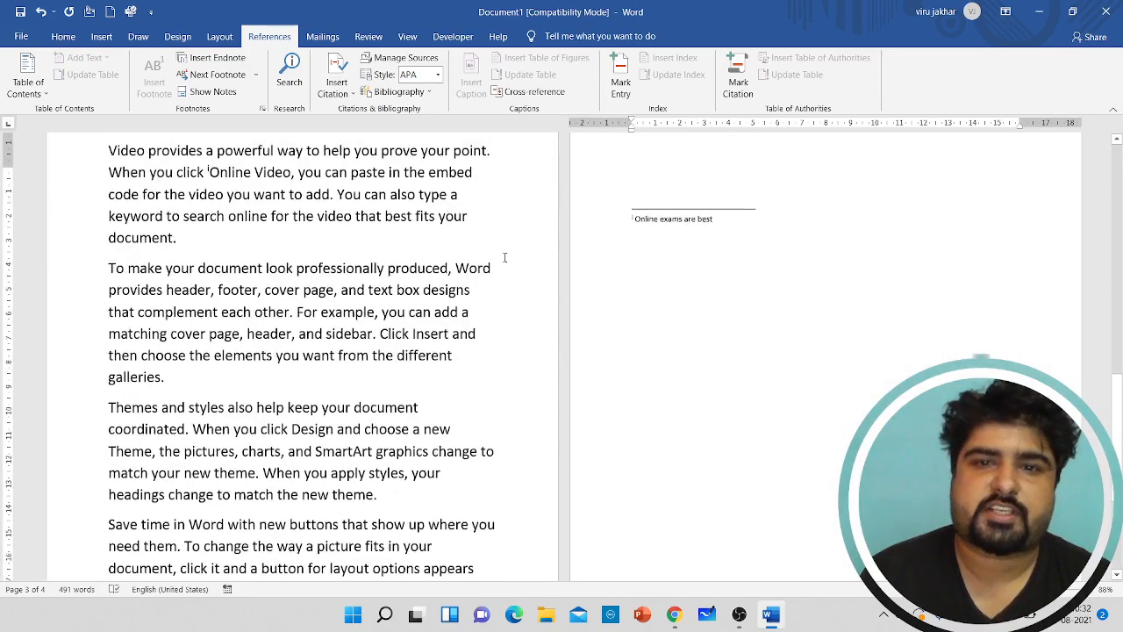
pyautogui.scroll(5, 505, 257)
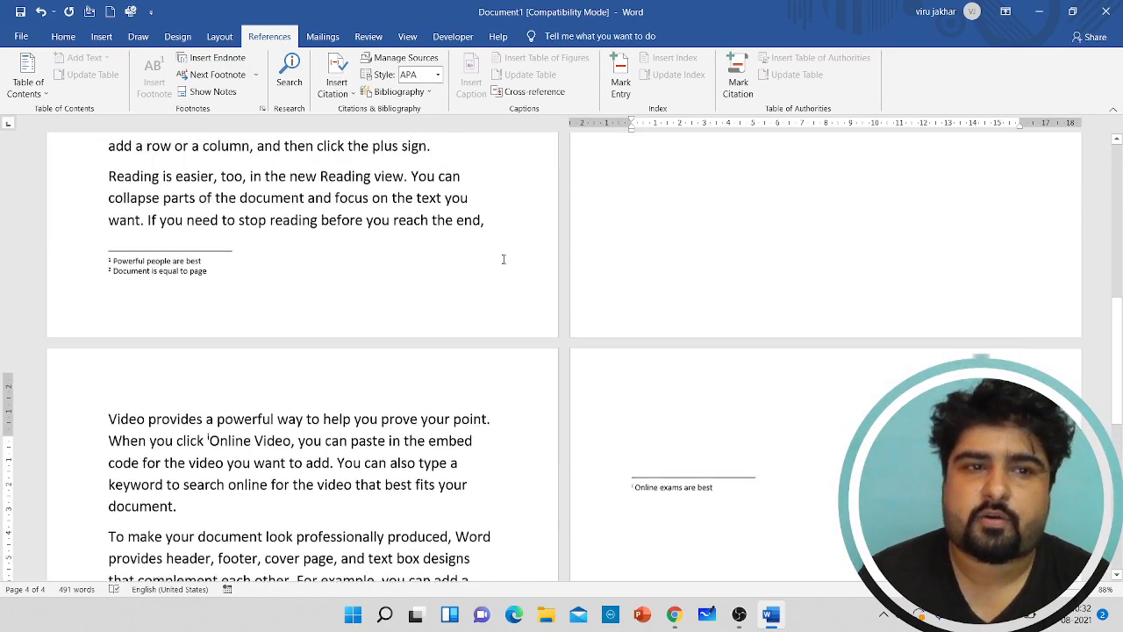
pyautogui.scroll(-2, 504, 260)
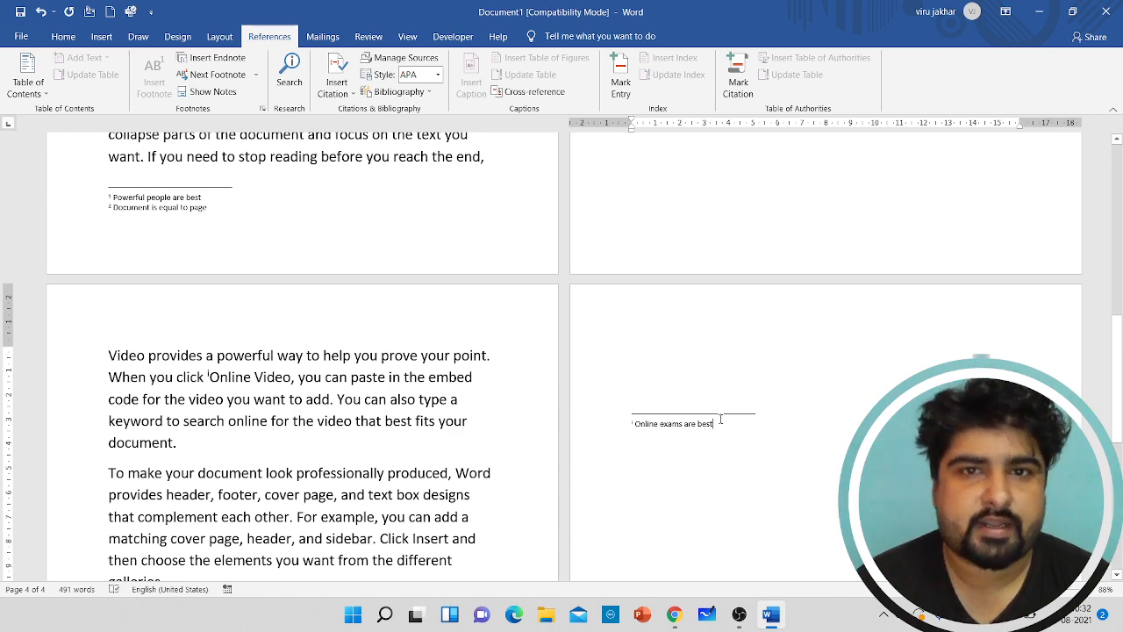
pyautogui.scroll(3, 198, 204)
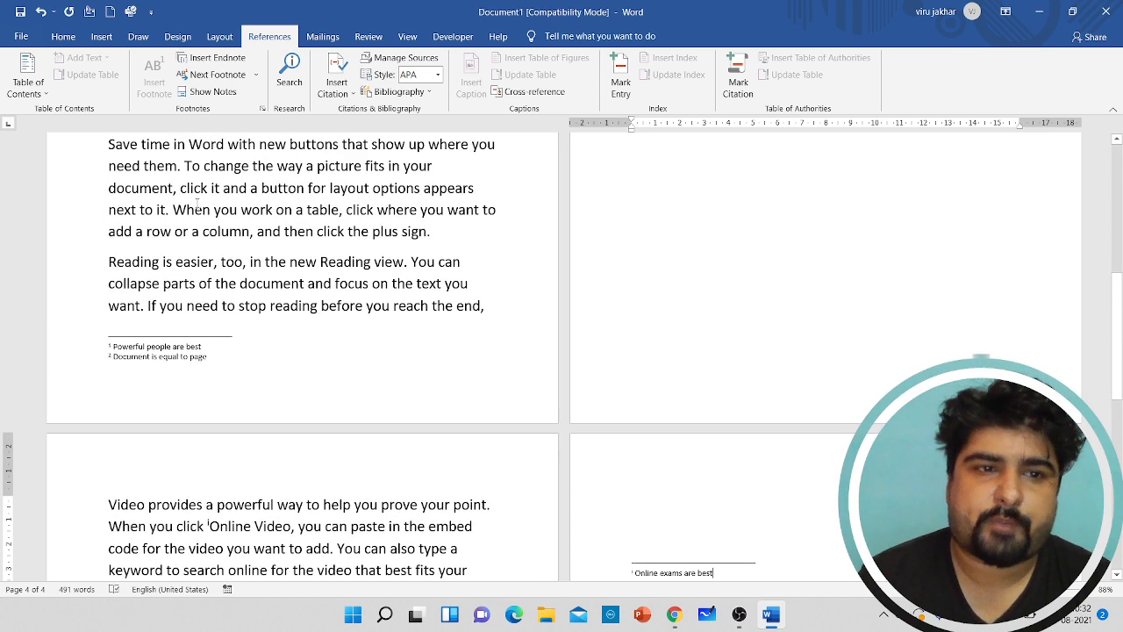
pyautogui.scroll(1, 166, 334)
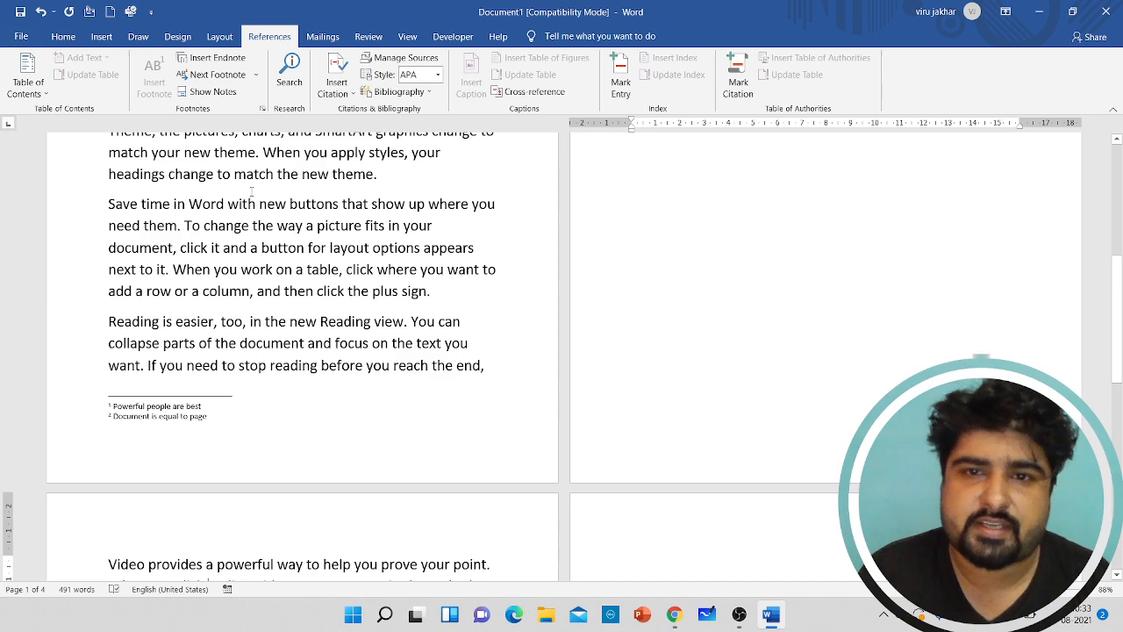
pyautogui.scroll(1, 252, 191)
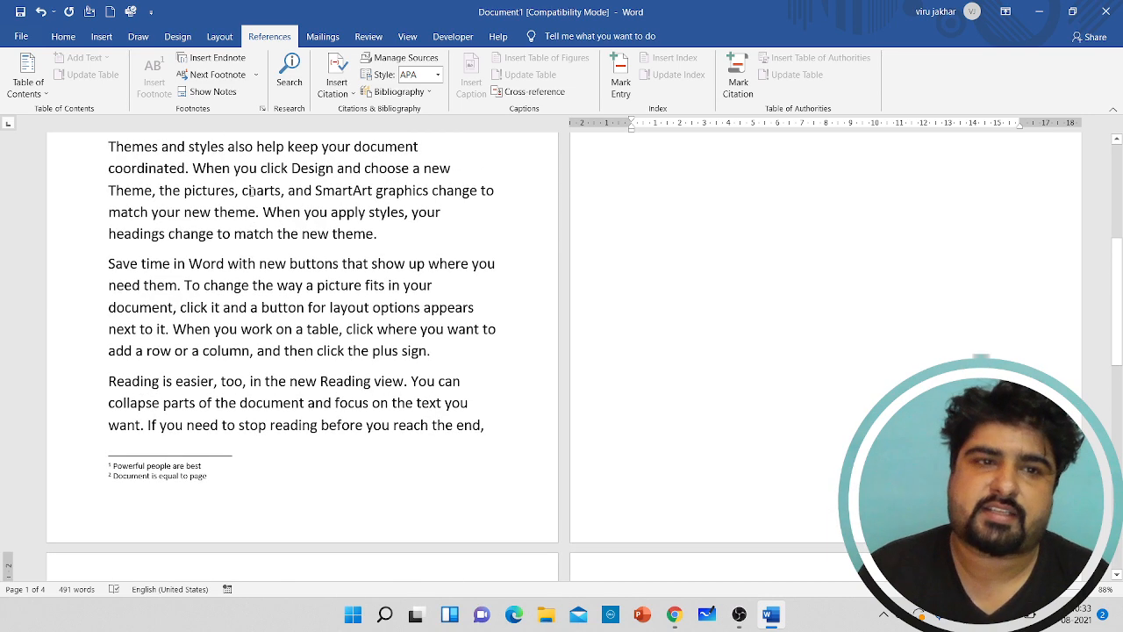